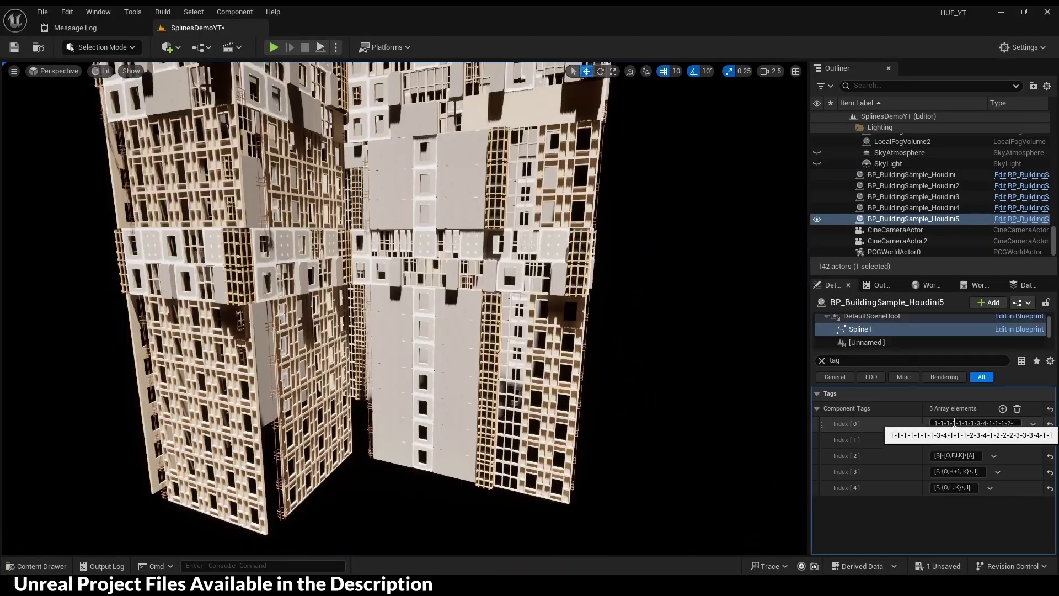
- Reorder the spline's grammar tag entries and drag a tower spline point left to widen the building
mouse_move(821, 472)
left_mouse_down()
mouse_move(821, 440)
mouse_move(834, 488)
left_mouse_up()
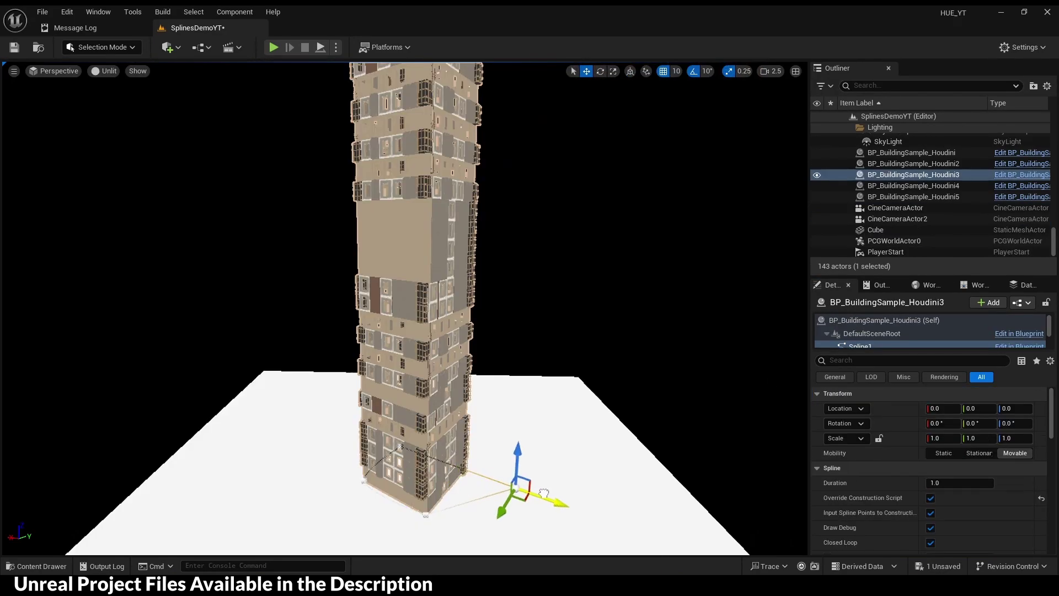
left_click_drag(504, 492, 563, 469)
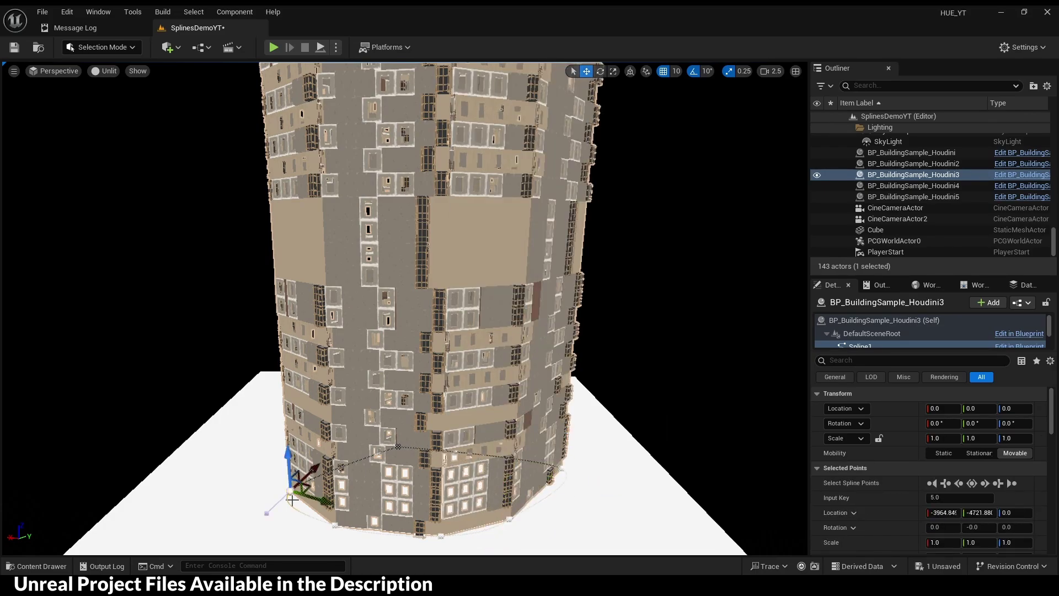
left_click_drag(292, 499, 224, 485)
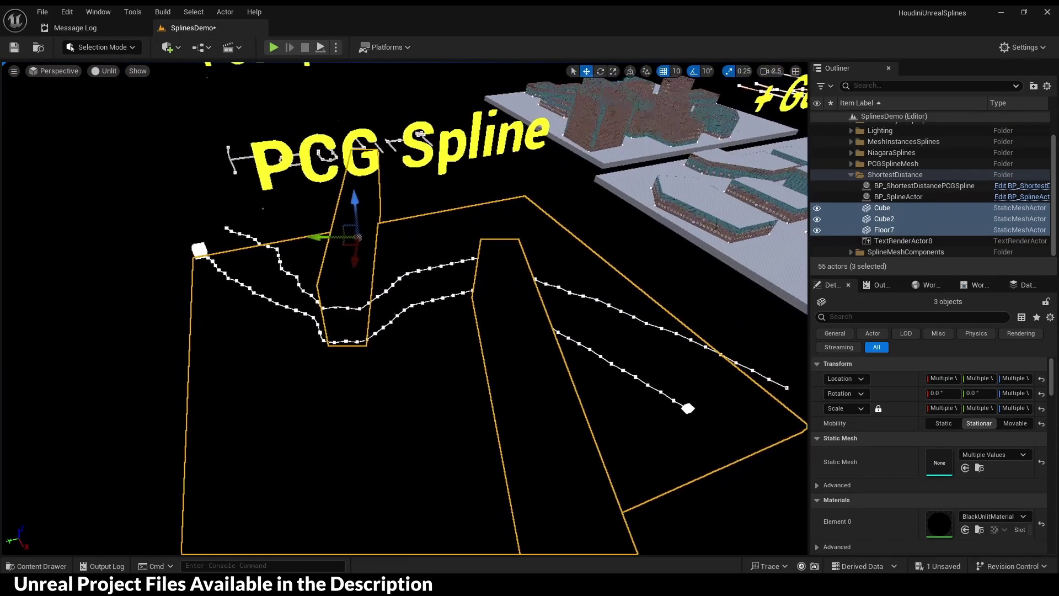
- Raise BP_SplineActor to Z 2800 and drag a building corner point to reshape its footprint
left_click(281, 252)
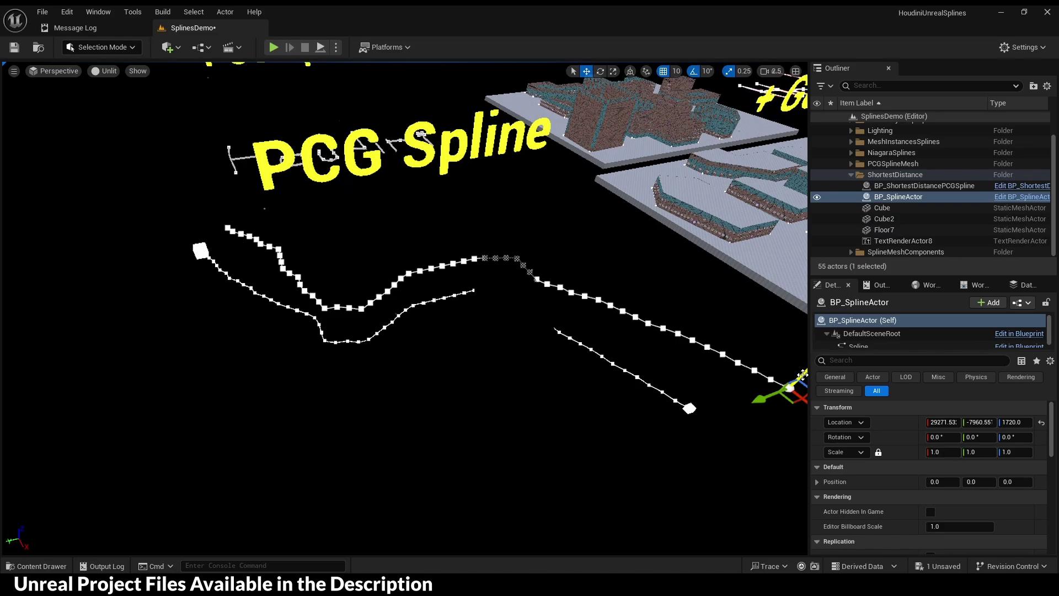
left_click_drag(803, 375, 617, 354)
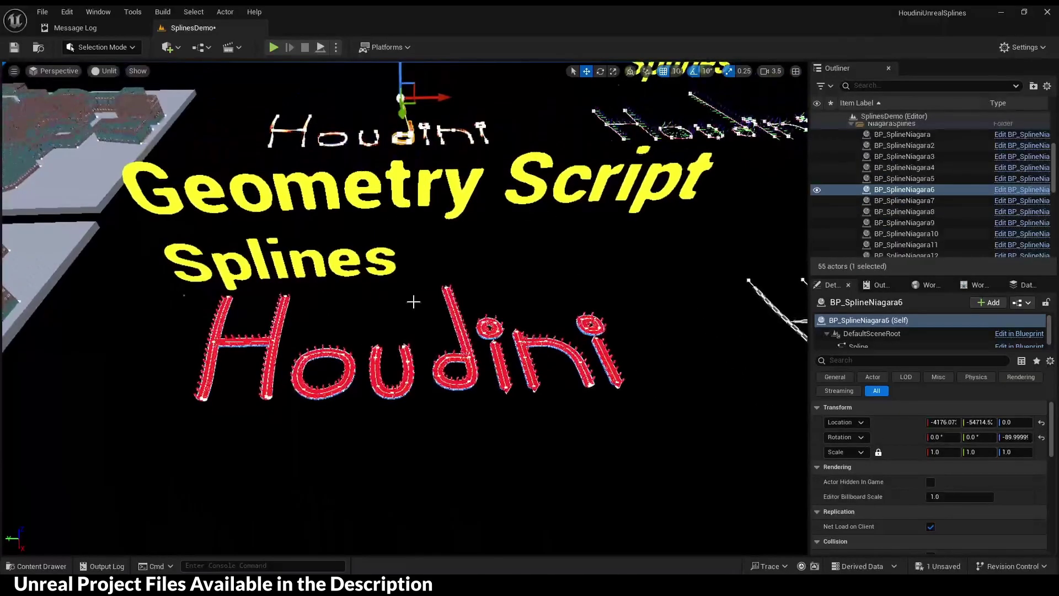
left_click(375, 366)
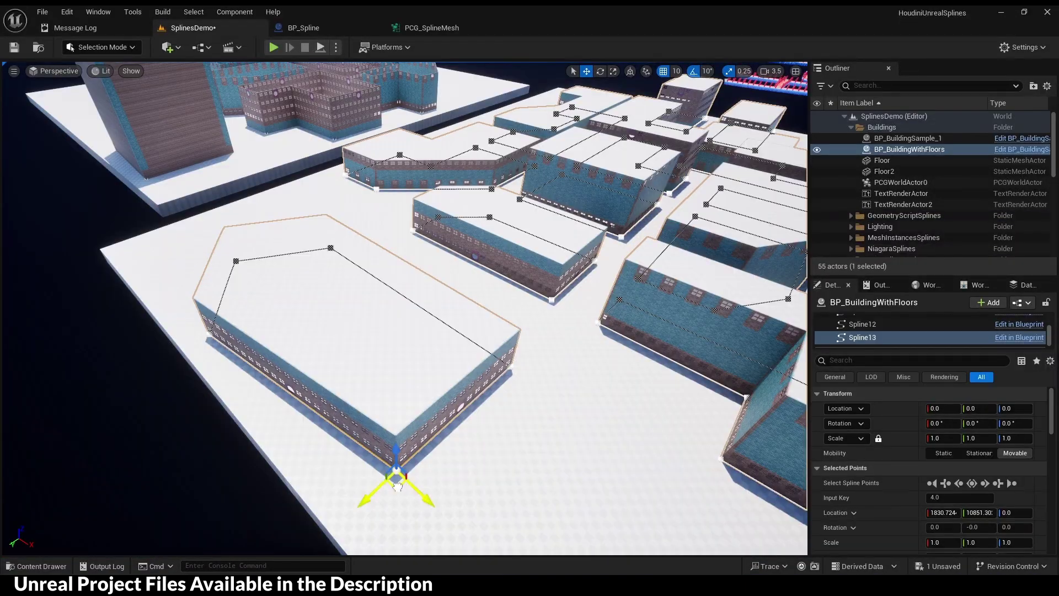
left_click_drag(396, 486, 387, 413)
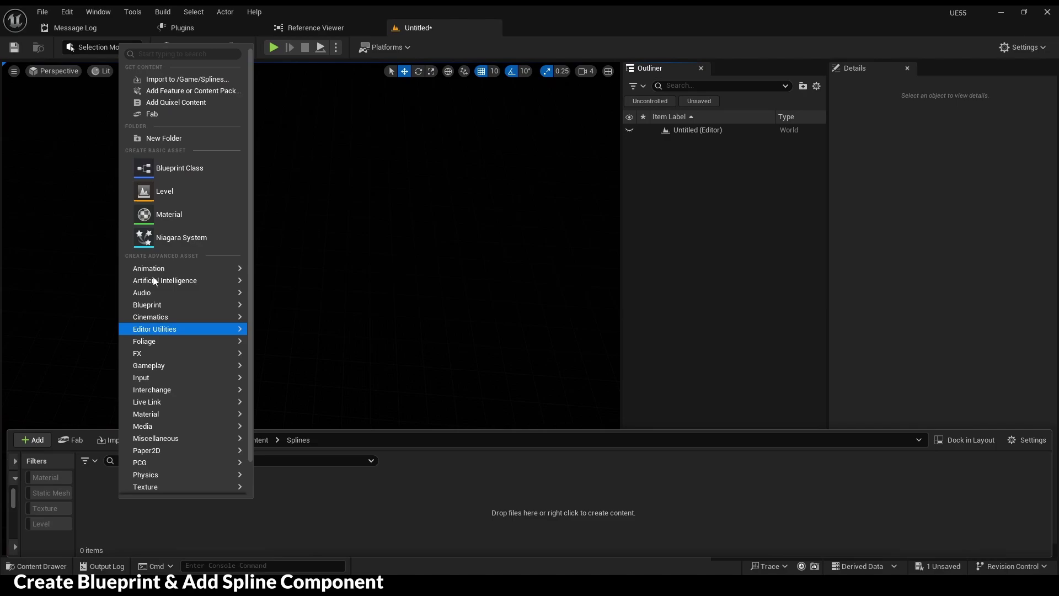
- Create a new Actor-based Blueprint class named BP_Spline
left_click(168, 170)
left_click(427, 197)
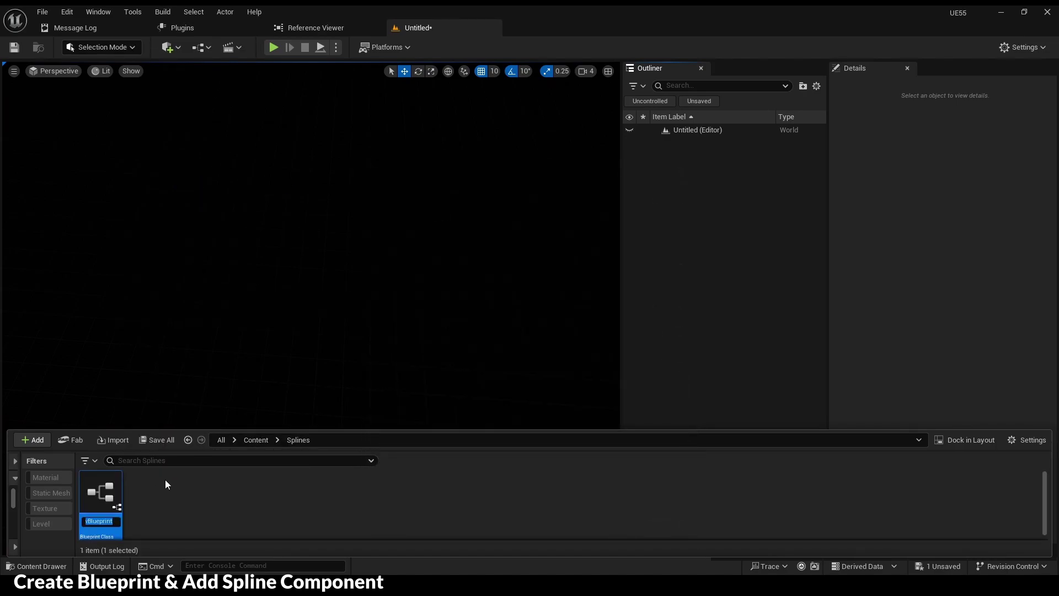
type("BP_Spline")
key("Return")
- Add a Spline component to BP_Spline, save it, and close the Blueprint editor
left_click(302, 158)
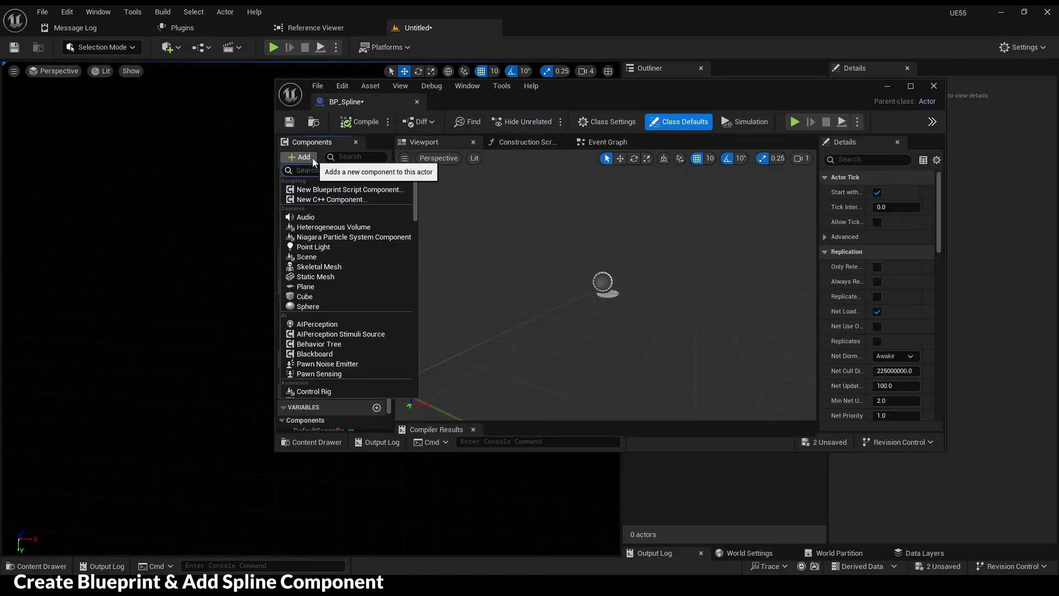
type("spline")
left_click(310, 205)
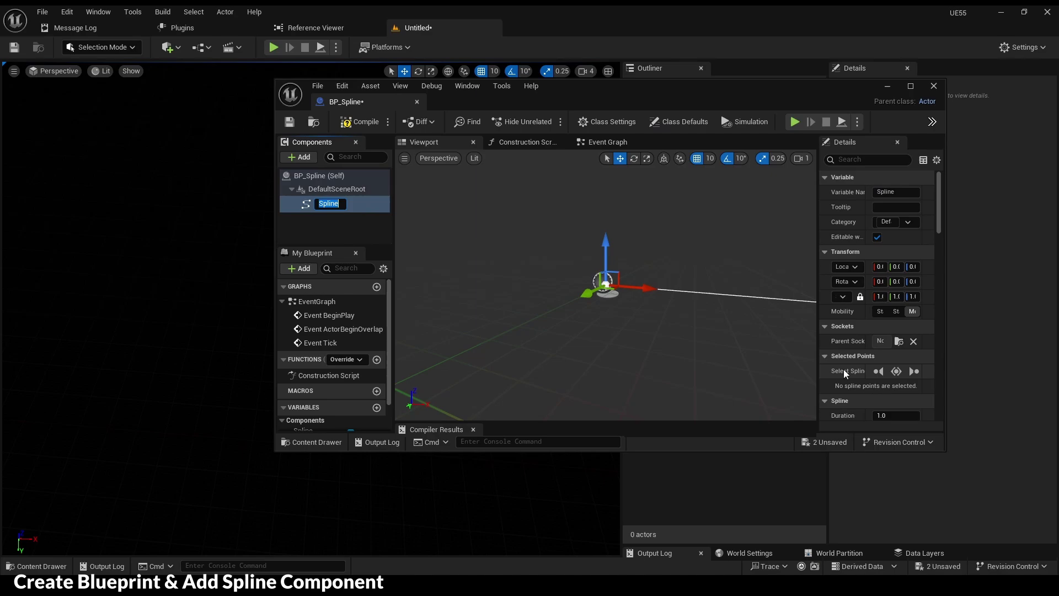
scroll(844, 373, "down", 3)
left_click(354, 128)
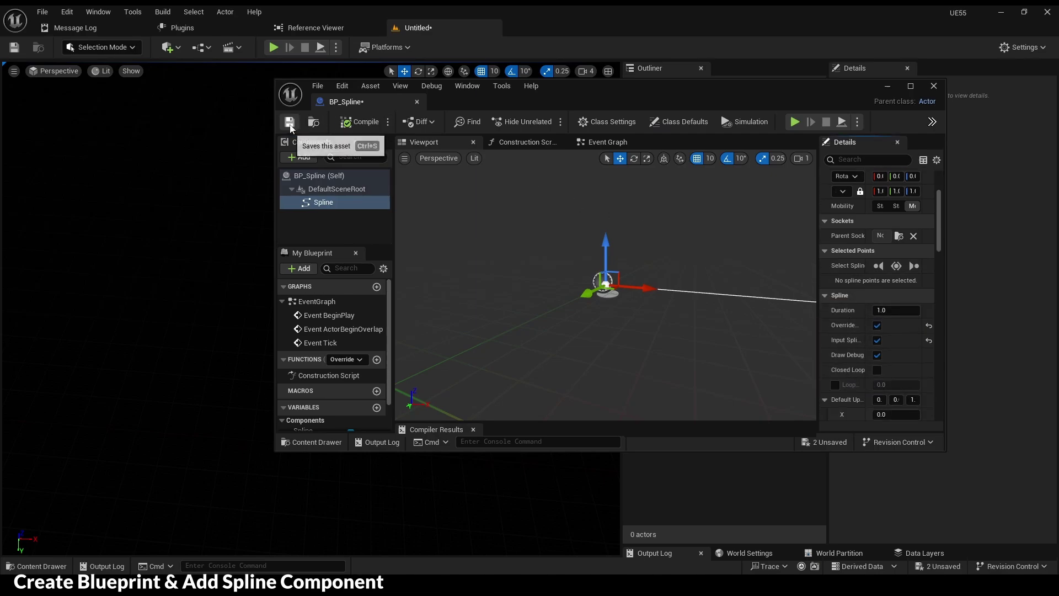
left_click(314, 122)
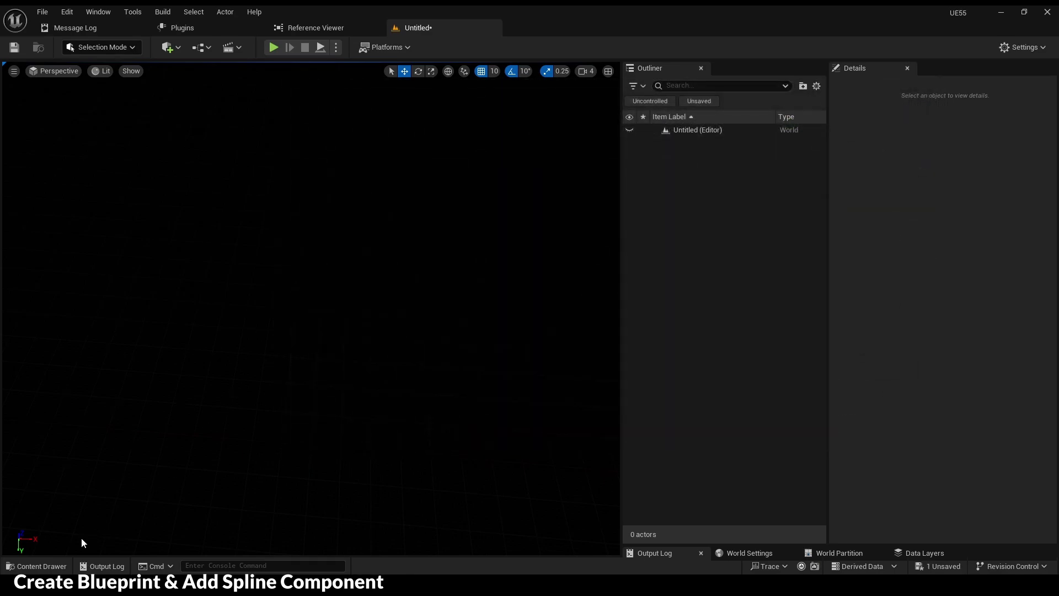
- Place a BP_Spline actor in the level and export it with Export Spline Actors to Splines\File1
left_click(39, 566)
mouse_move(100, 511)
left_mouse_down()
mouse_move(191, 341)
mouse_move(284, 283)
mouse_move(409, 342)
left_mouse_up()
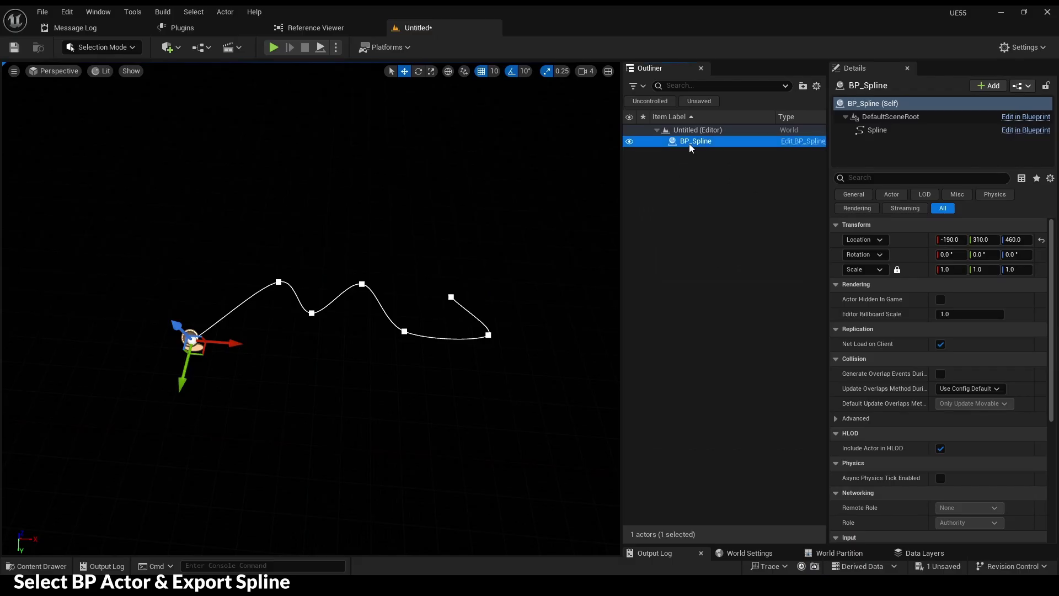
right_click(693, 142)
mouse_move(836, 431)
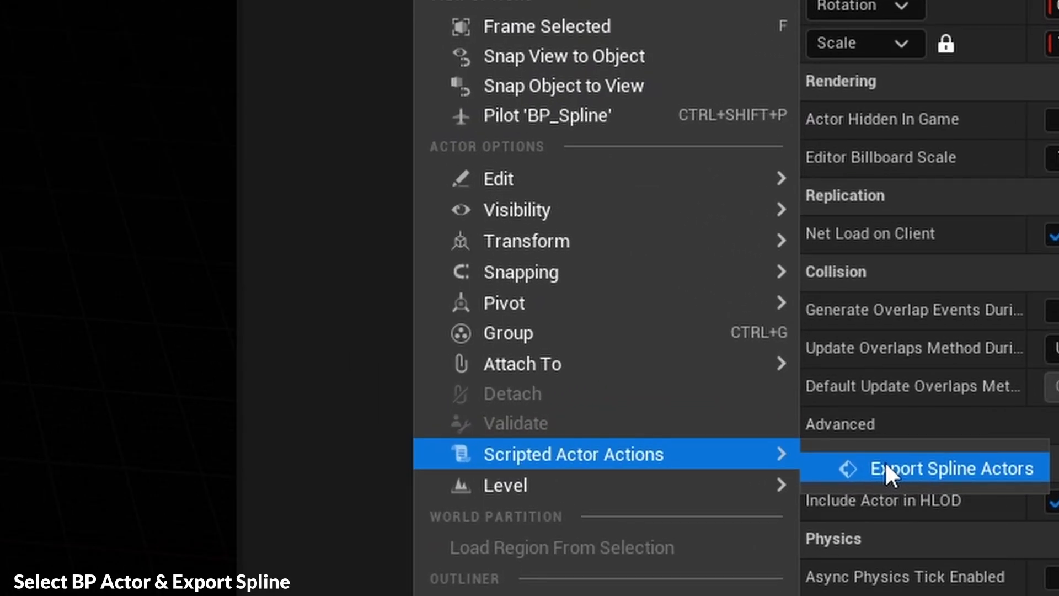
left_click(885, 462)
left_click(552, 265)
key("ctrl+v")
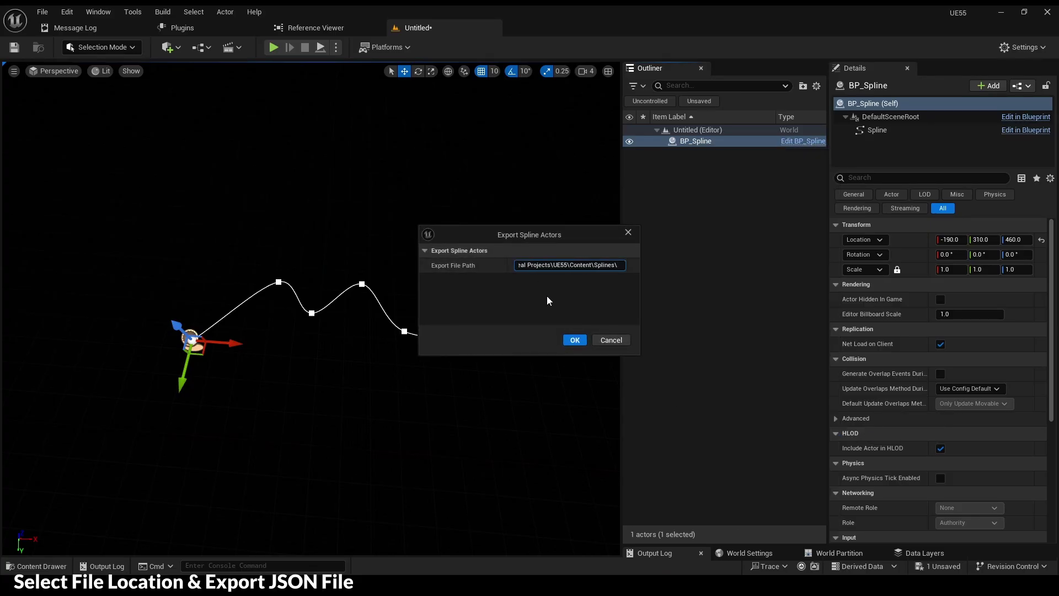
type("File1")
left_click(574, 339)
key("alt+Tab")
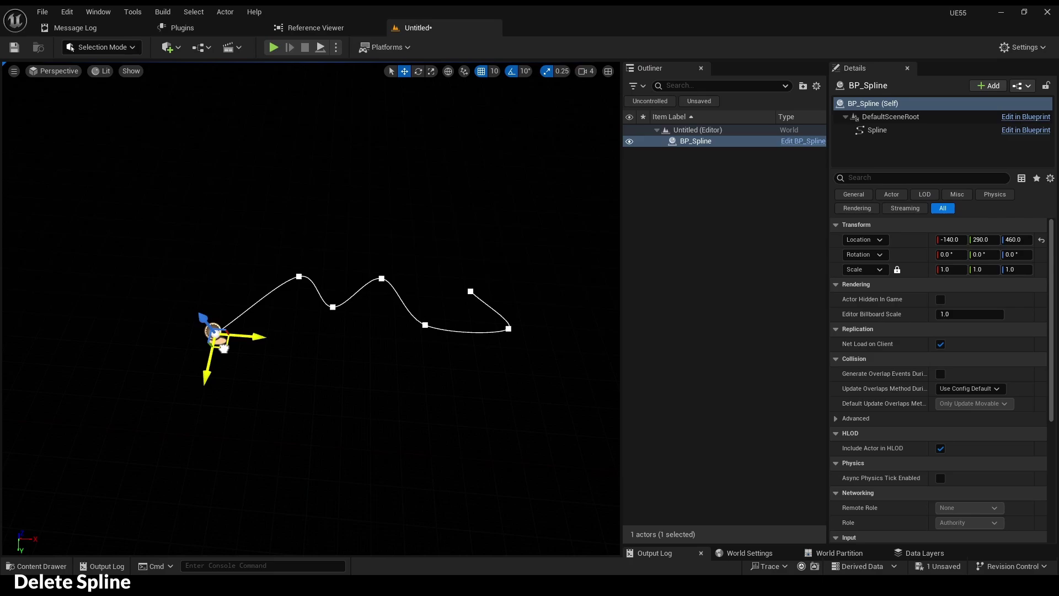
- Delete the placed spline and import File1 back via BP_Spline's Import / Export Spline action
key("Delete")
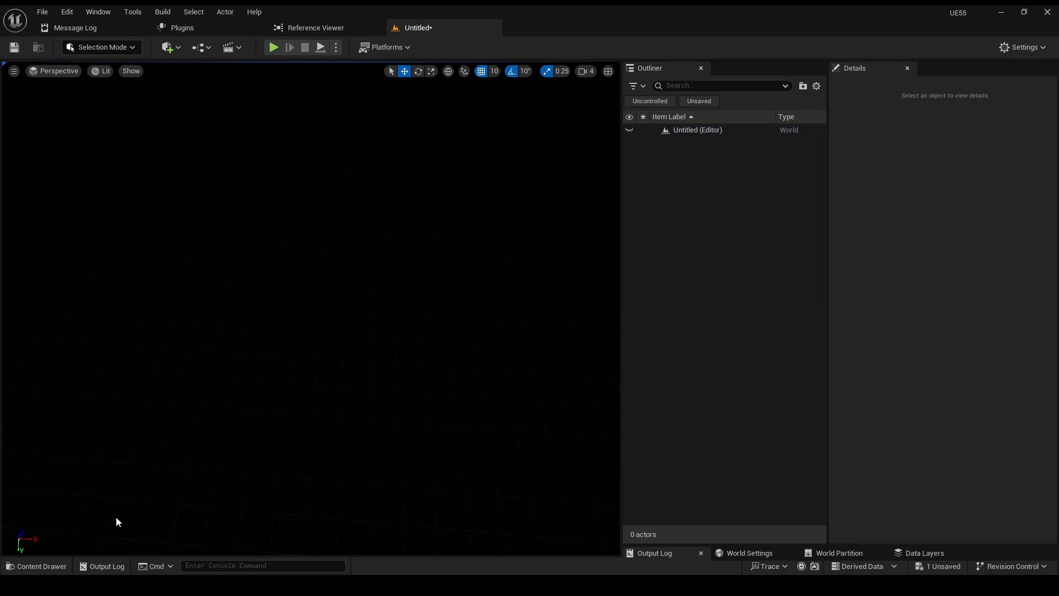
left_click(57, 564)
right_click(100, 521)
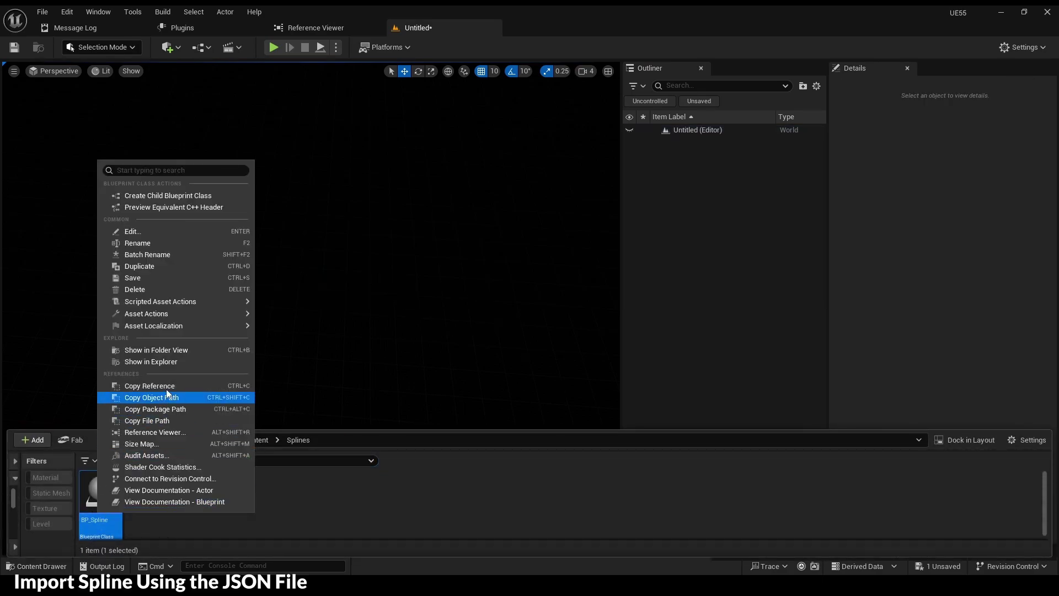
mouse_move(173, 314)
mouse_move(220, 301)
left_click(342, 304)
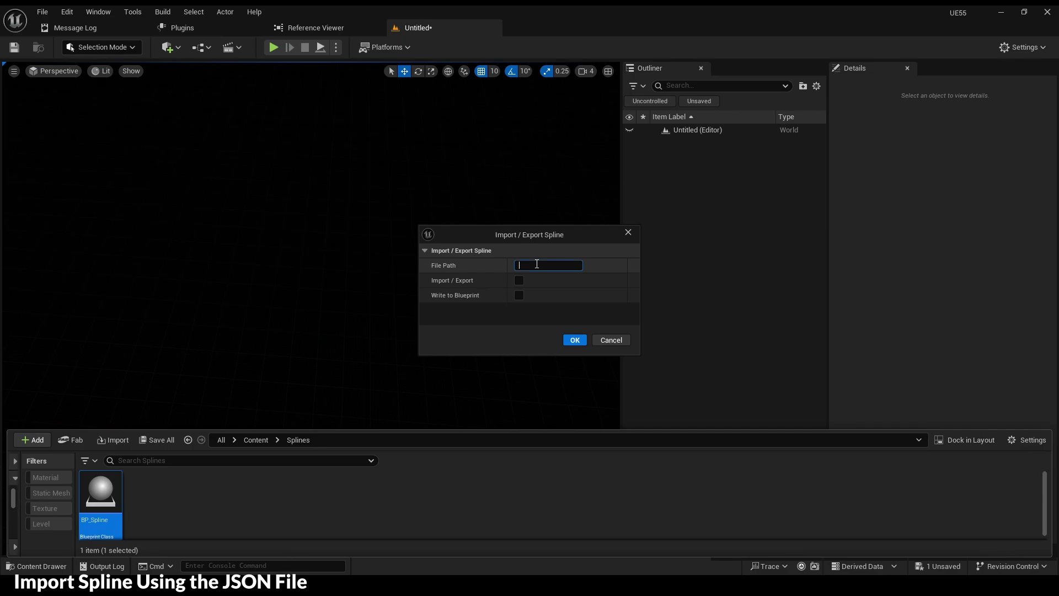
type("\\File1")
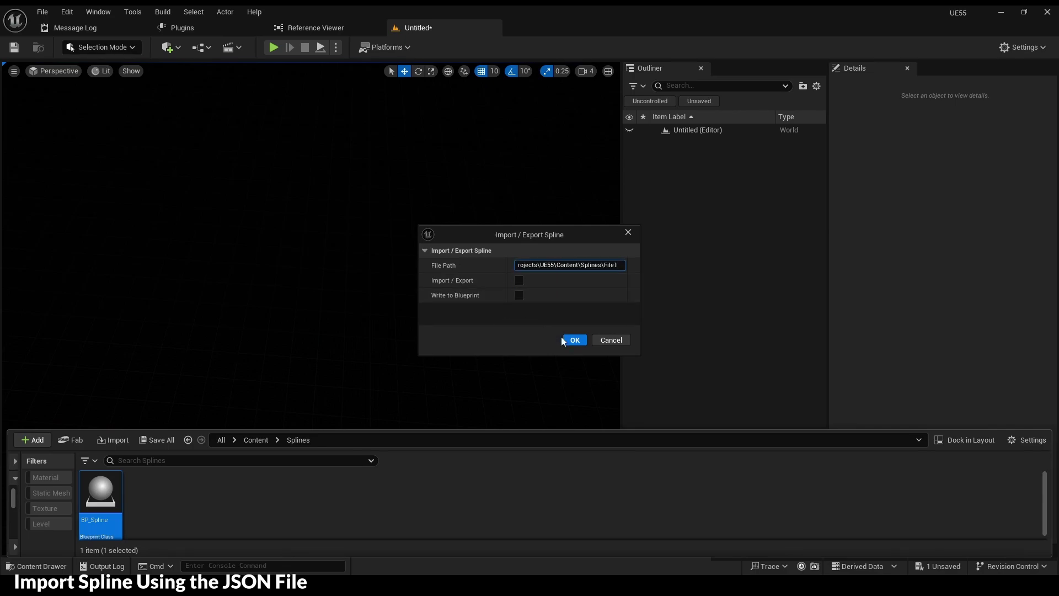
left_click(574, 341)
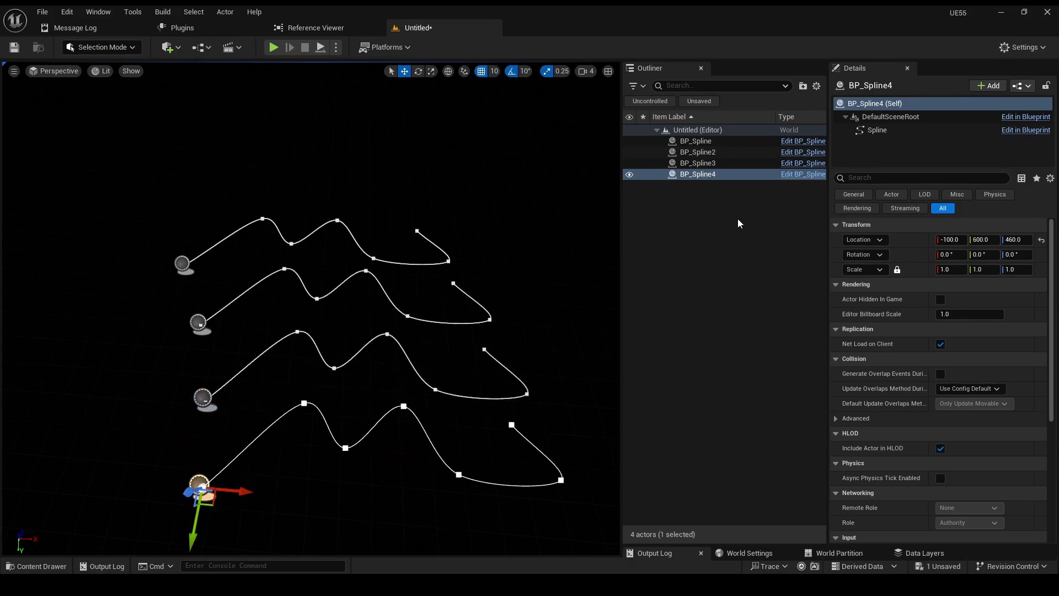
- Export all four selected BP_Spline actors together with Export Spline Actors
left_click(676, 141, "shift")
right_click(708, 178)
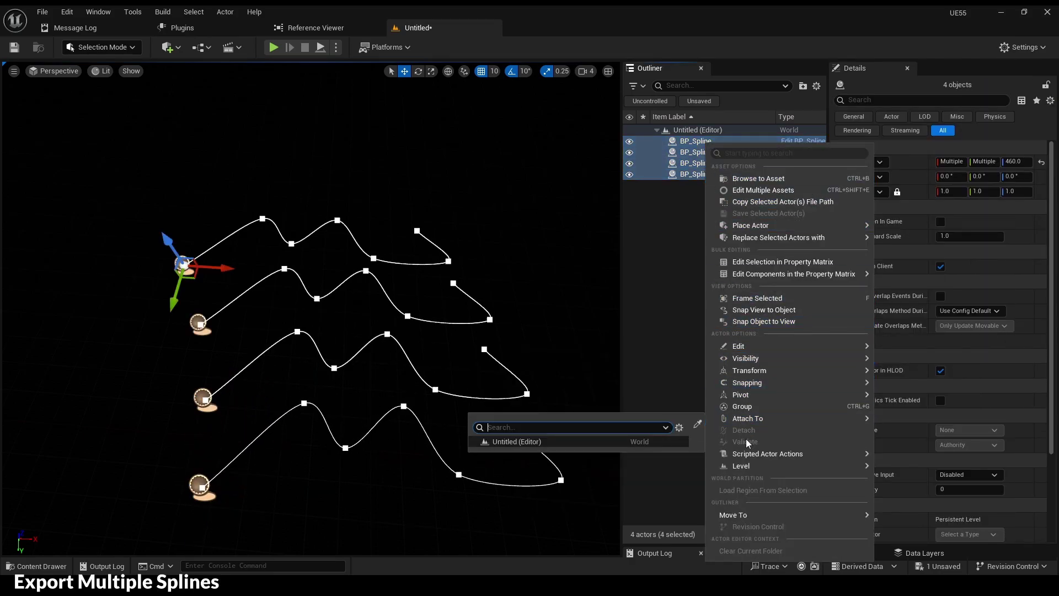
mouse_move(872, 465)
left_click(927, 458)
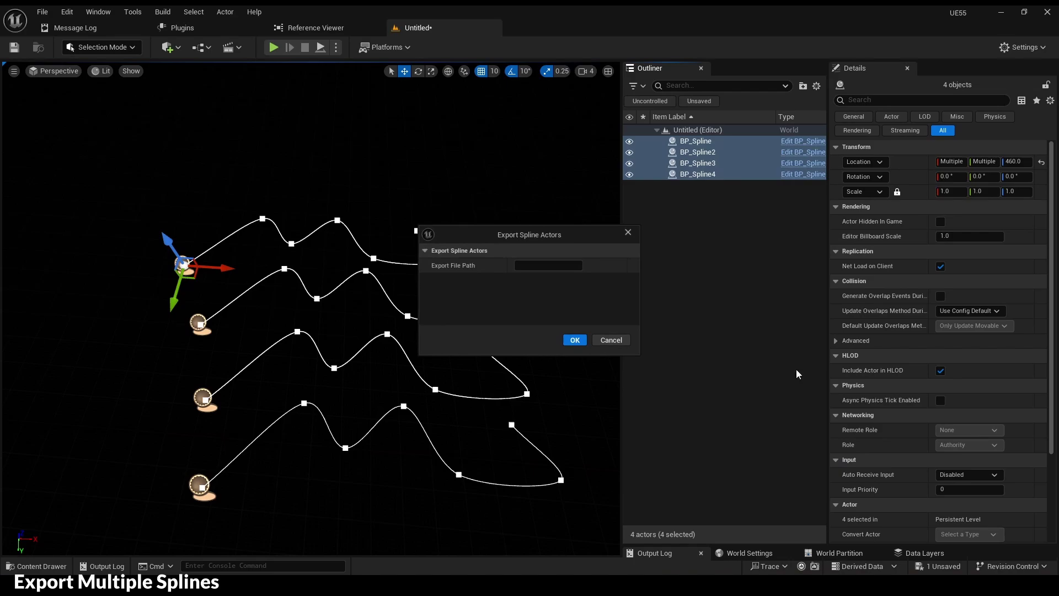
left_click(577, 340)
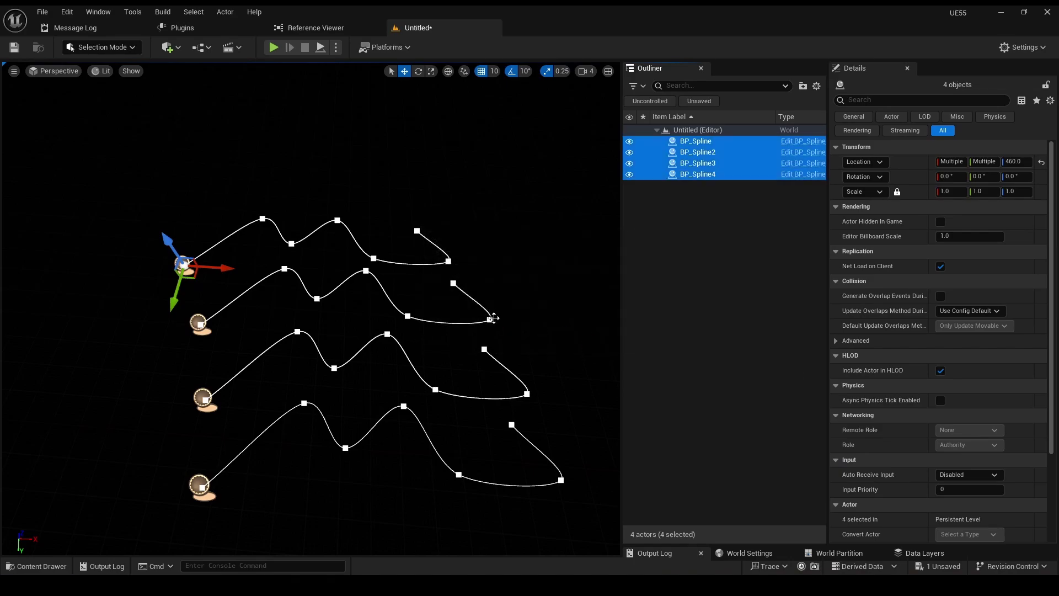
- Delete the four spline actors and import multiple splines from the Splines folder into the level
key("Delete")
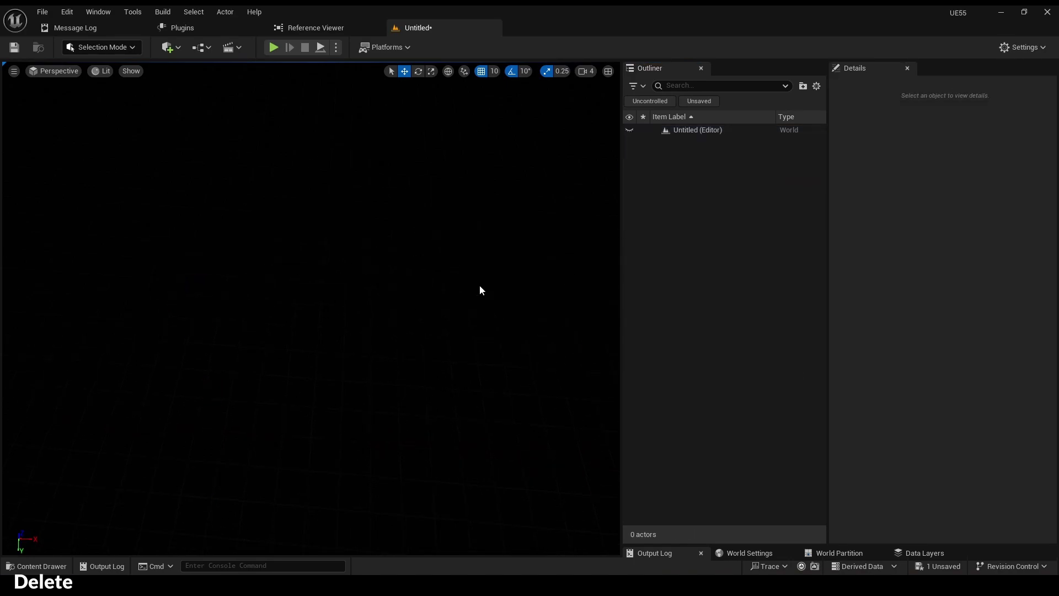
left_click(36, 566)
right_click(103, 500)
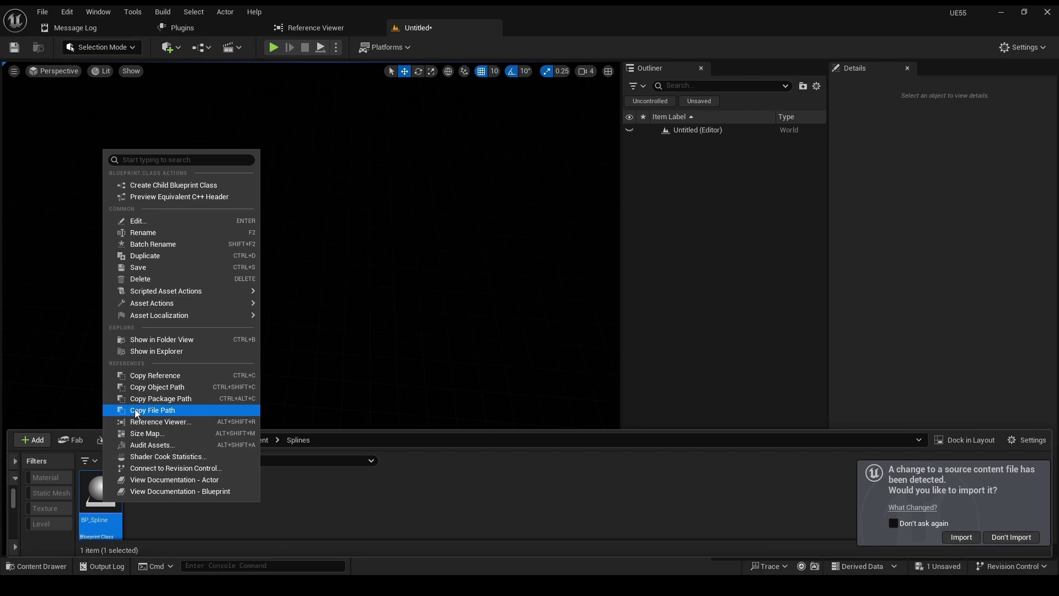
mouse_move(226, 291)
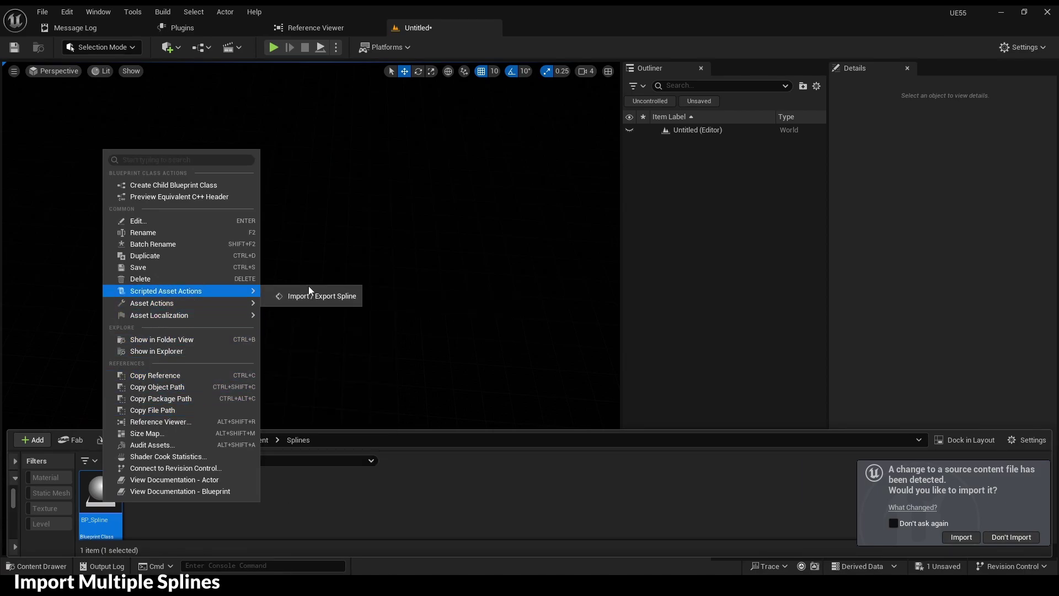
left_click(320, 296)
key("ctrl+v")
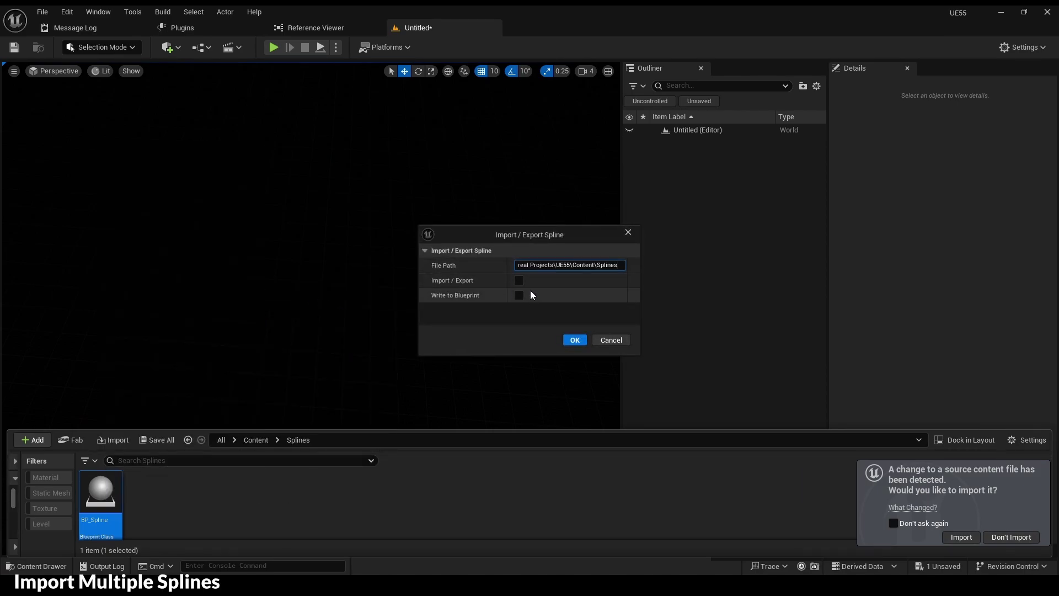
left_click(569, 338)
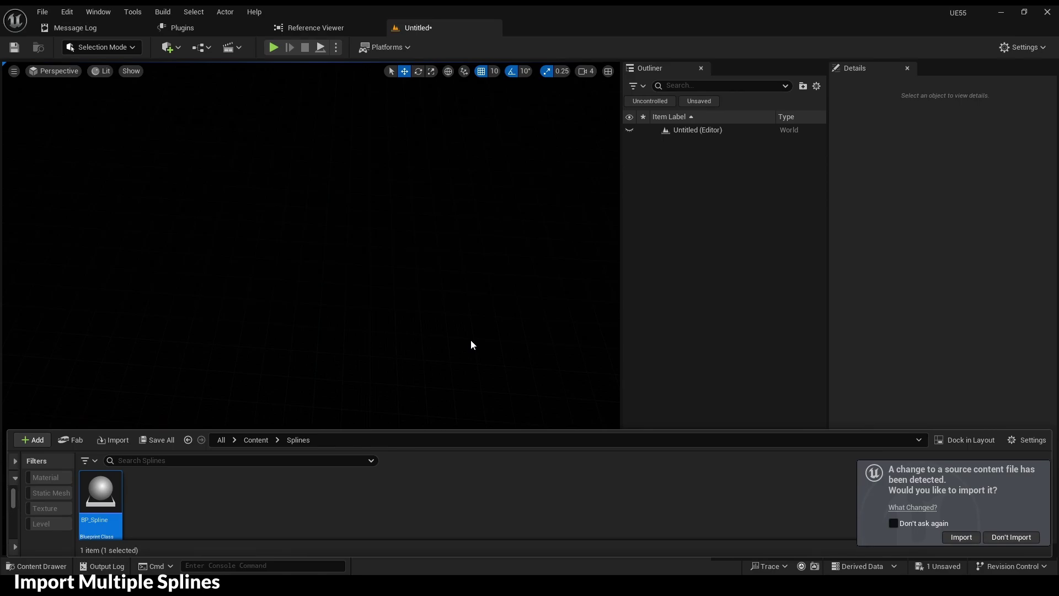
left_click(717, 174)
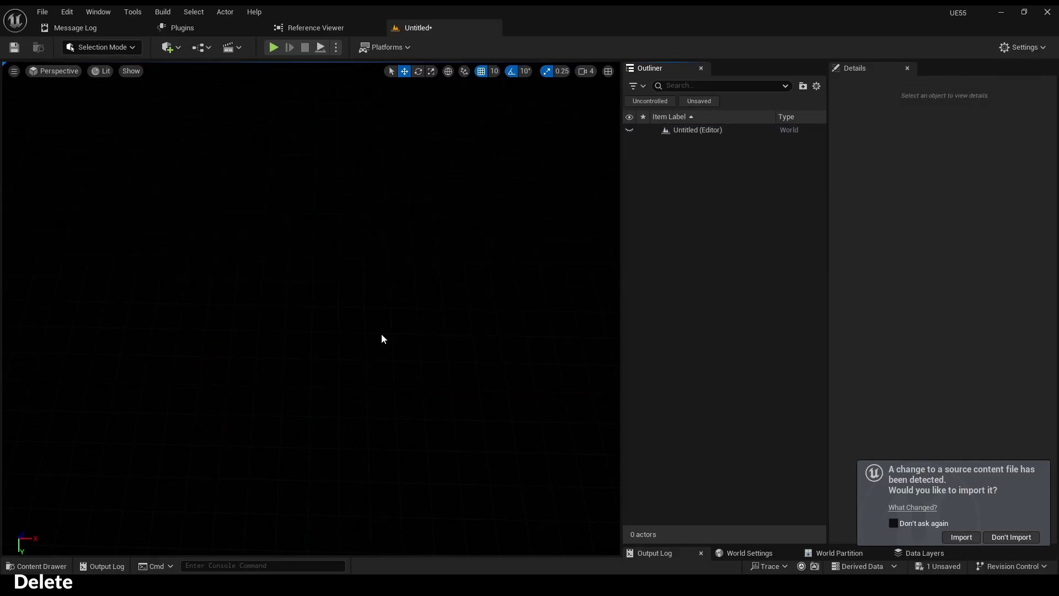
left_click(54, 566)
- Duplicate BP_Spline as BP_MultipleSplines and open it in the Blueprint editor
key("ctrl+d")
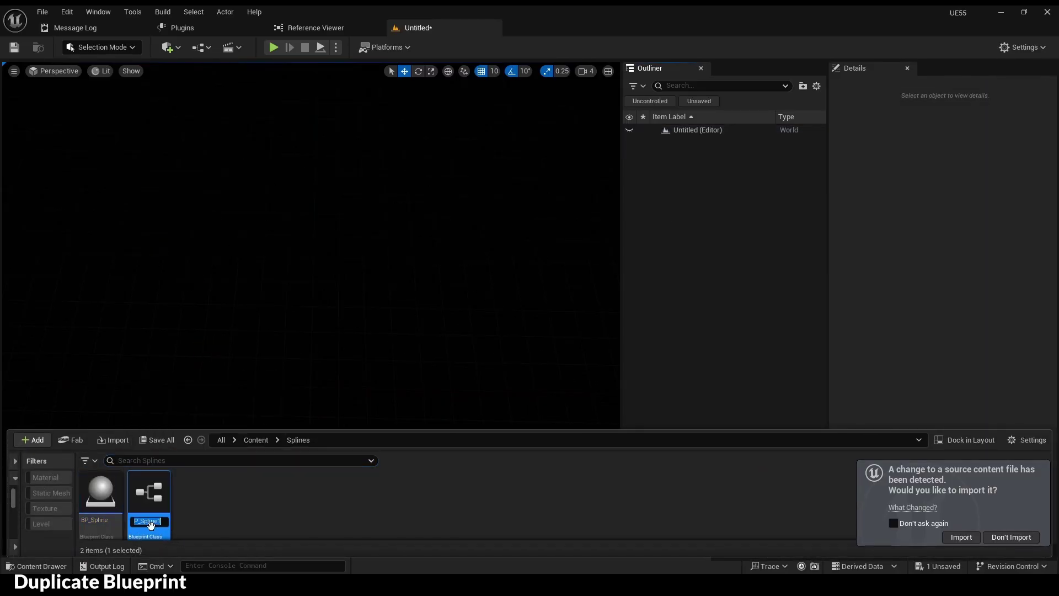
type("BP_MultipleSplines")
key("Return")
double_click(101, 527)
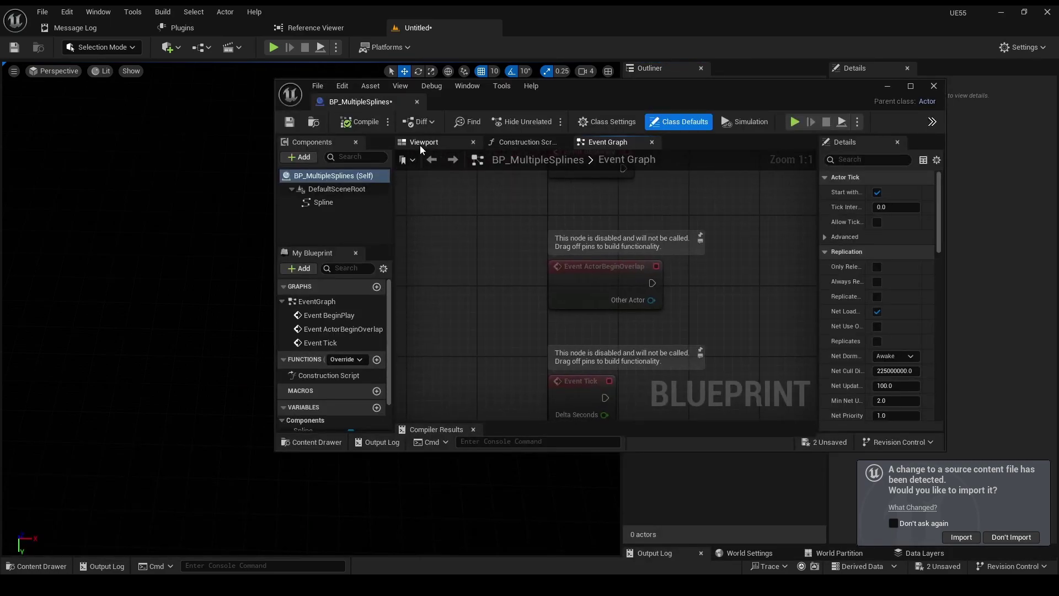
left_click(421, 144)
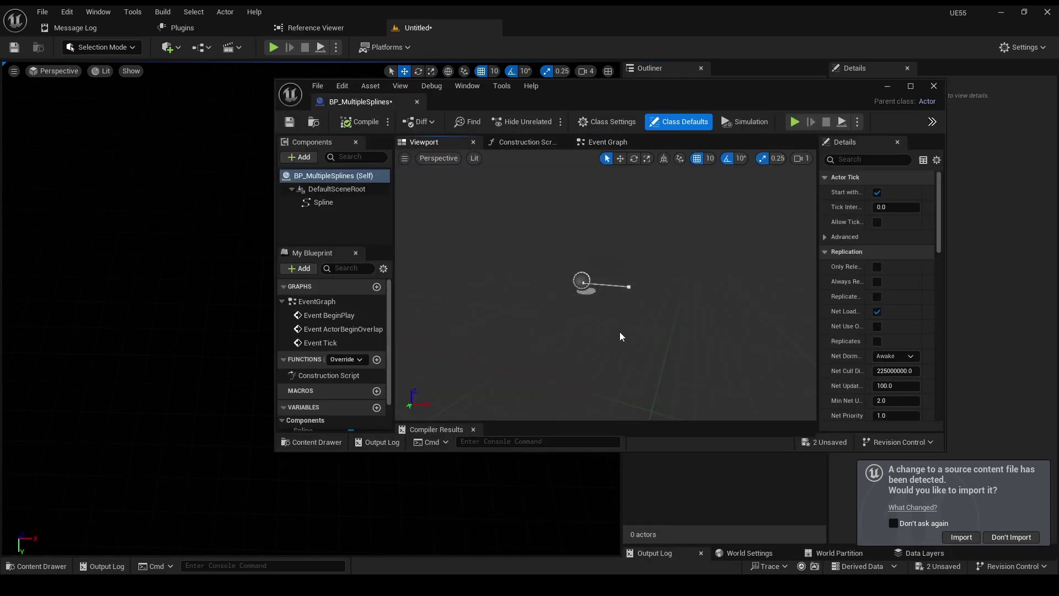
left_click_drag(488, 102, 530, 94)
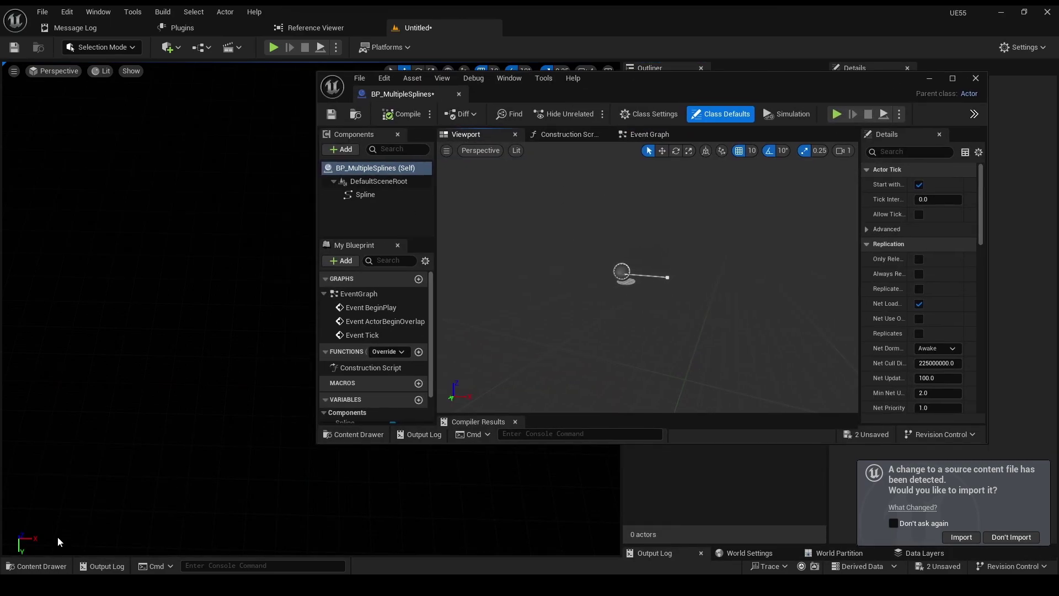
- Import the splines into BP_MultipleSplines with Write to Blueprint enabled
left_click(36, 566)
right_click(117, 496)
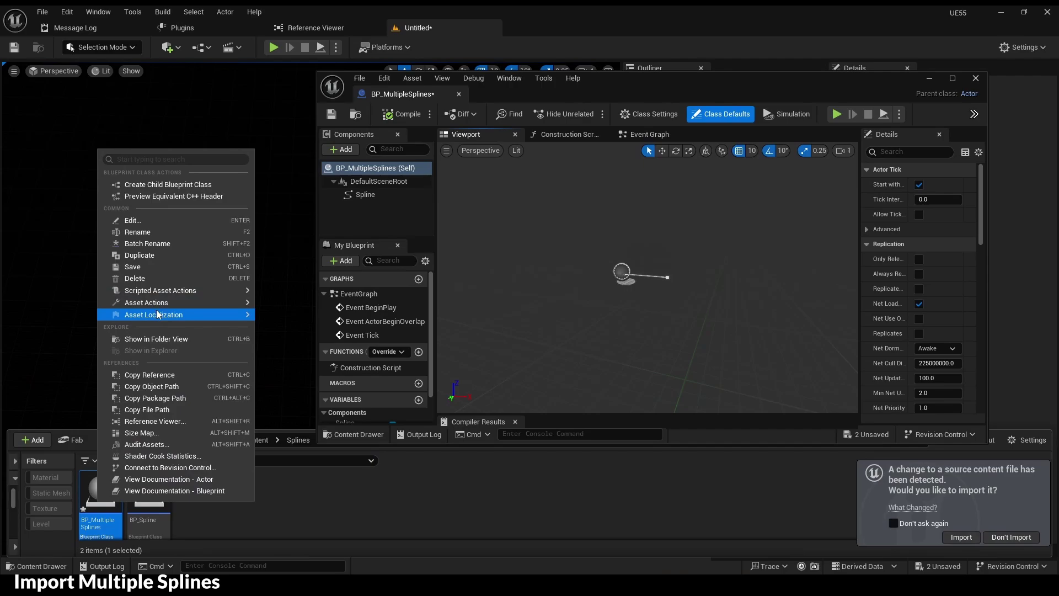
mouse_move(161, 291)
left_click(316, 296)
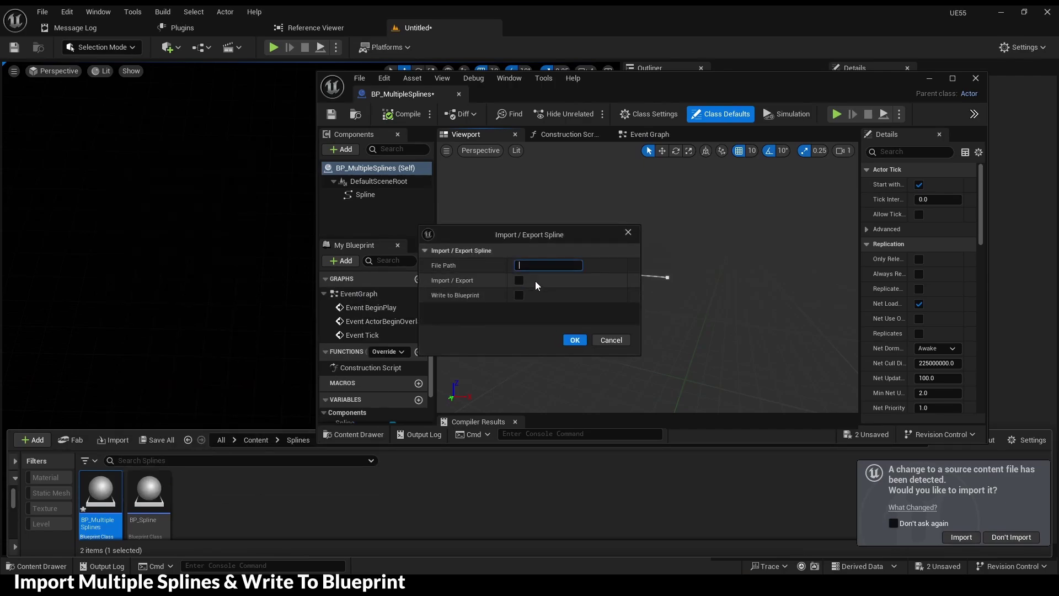
left_click_drag(547, 237, 209, 246)
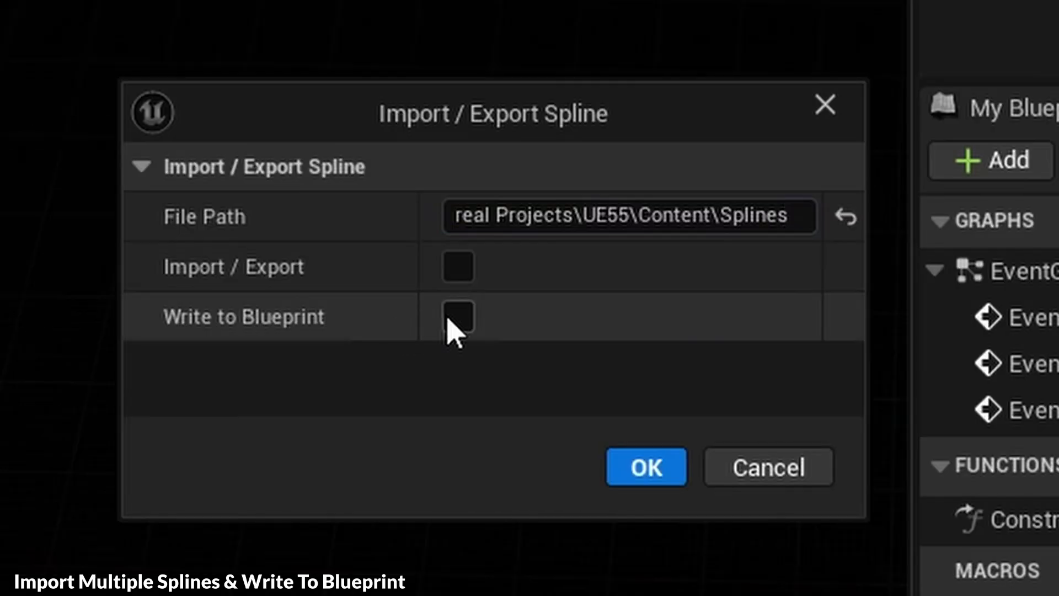
left_click(182, 307)
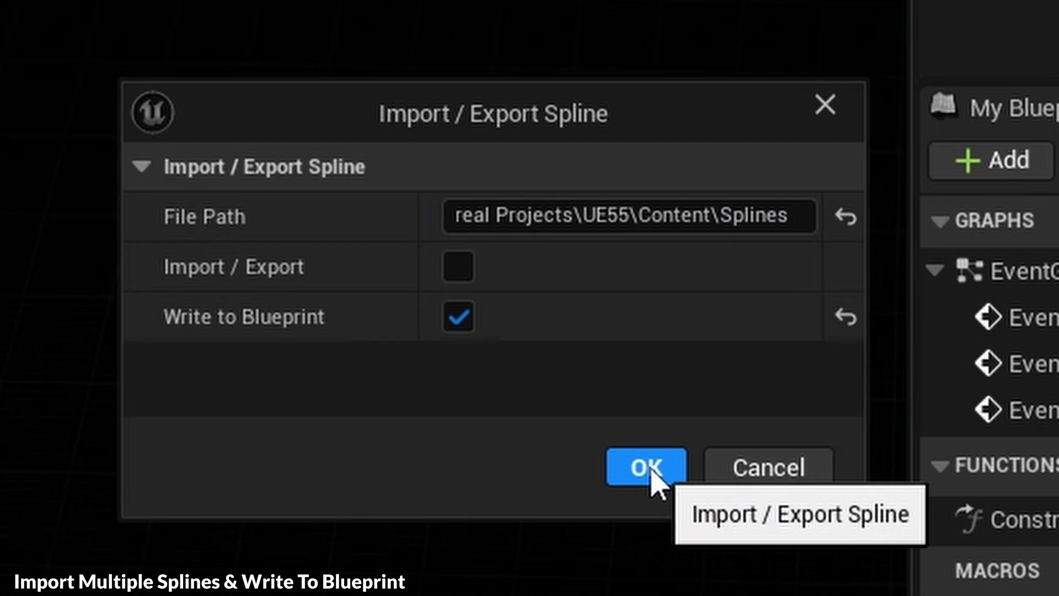
left_click(238, 353)
- Inspect the imported Spline1 and Spline3 components in the Blueprint preview
right_click_drag(649, 275, 596, 276)
left_click(378, 211)
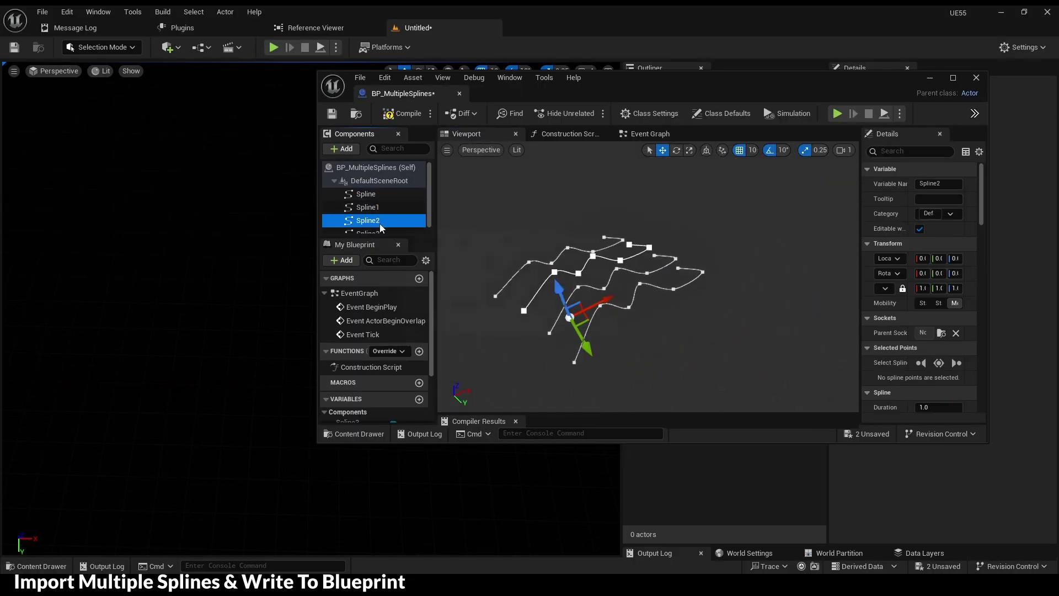
scroll(379, 224, "down", 1)
left_click(376, 227)
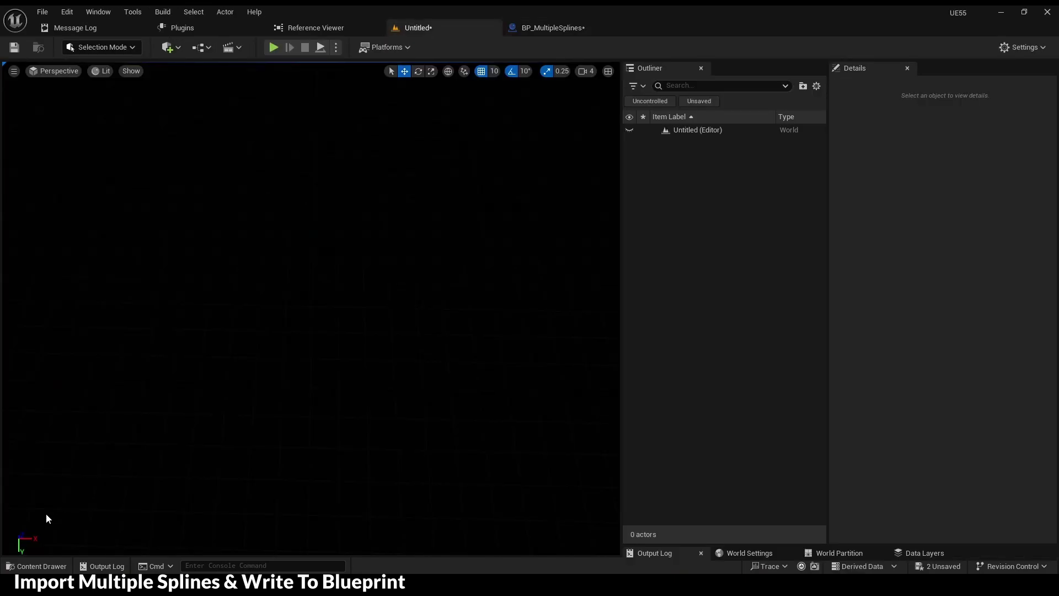
- Place BP_MultipleSplines in the level, reshape points on the first spline and Spline3, and compile
key("ctrl+space")
left_click_drag(147, 419, 226, 298)
scroll(260, 313, "down", 6)
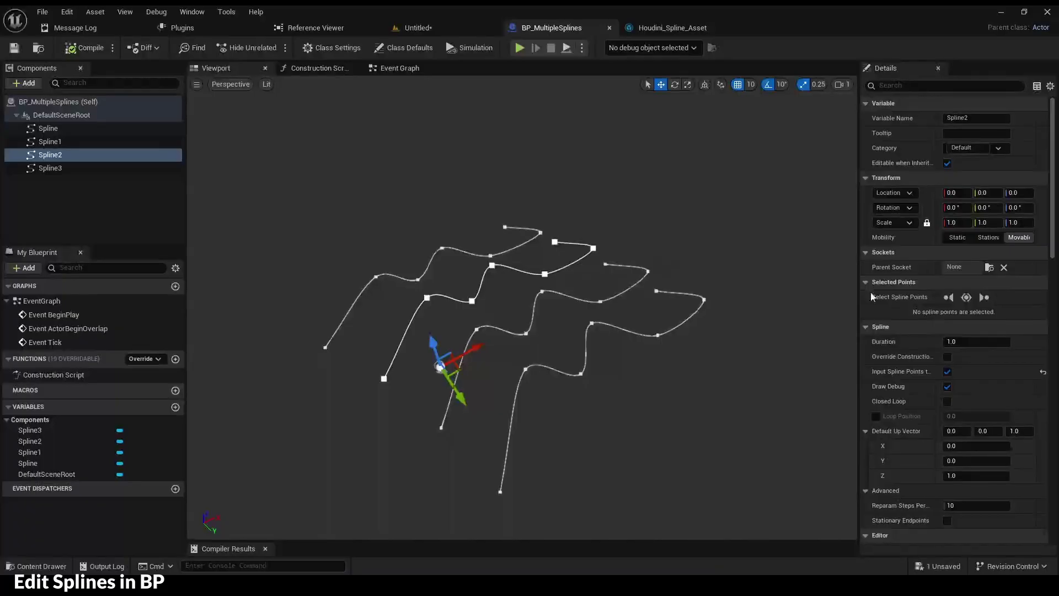
left_click(582, 374)
left_click_drag(552, 309, 695, 356)
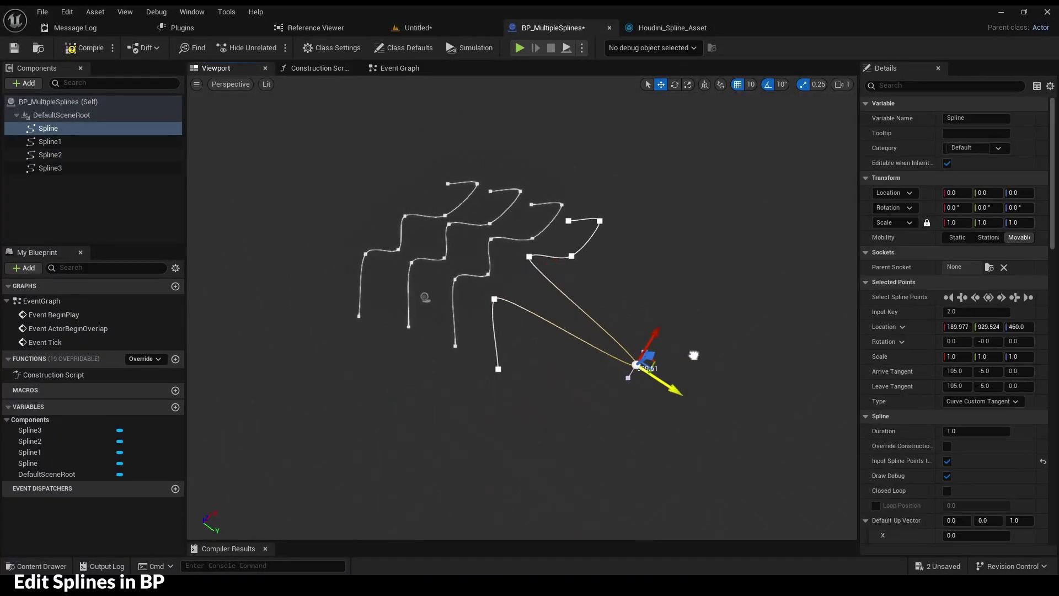
left_click(406, 217)
left_click_drag(406, 217, 365, 199)
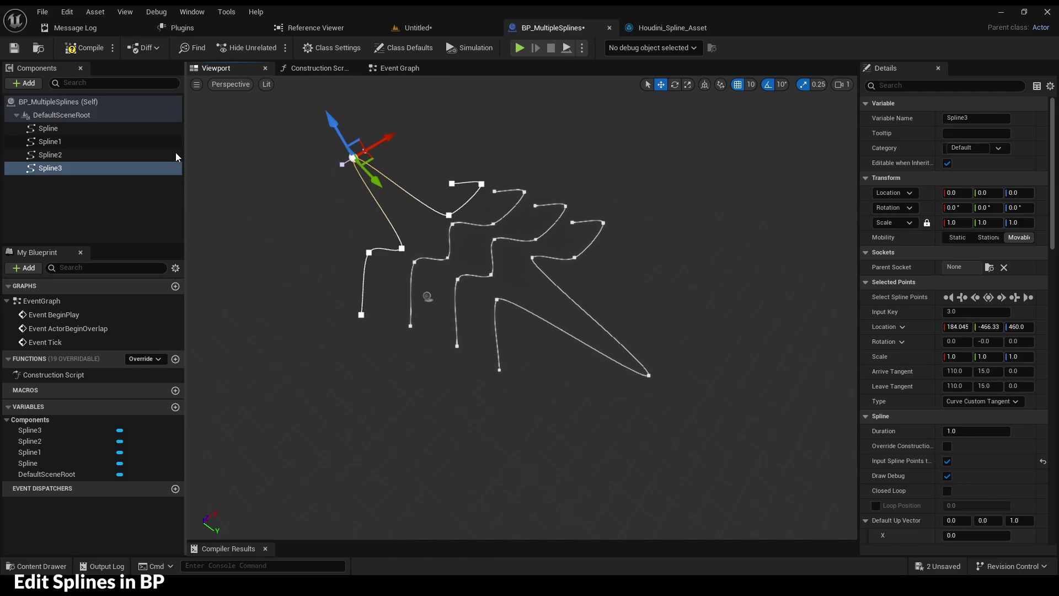
left_click(84, 47)
- Export BP_MultipleSplines' four splines to File1, then delete all its Spline components
left_click(38, 48)
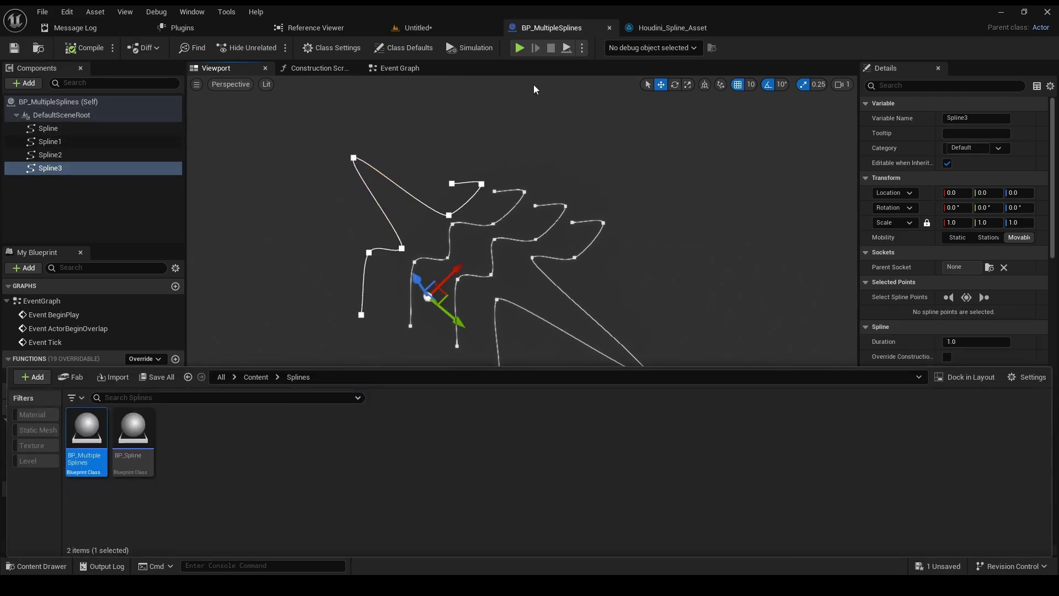
right_click(77, 429)
mouse_move(144, 226)
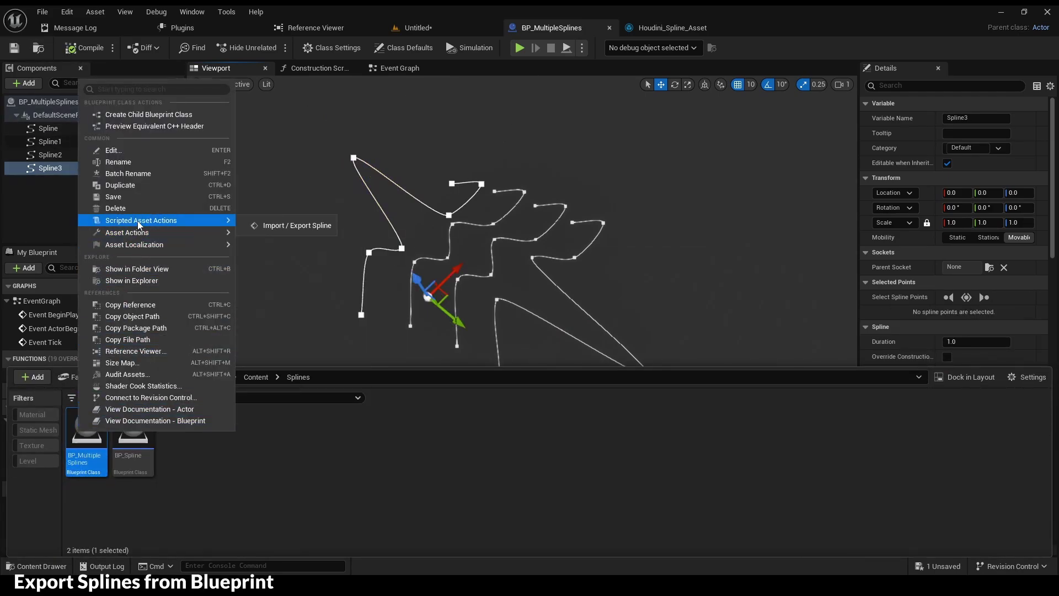
left_click(287, 225)
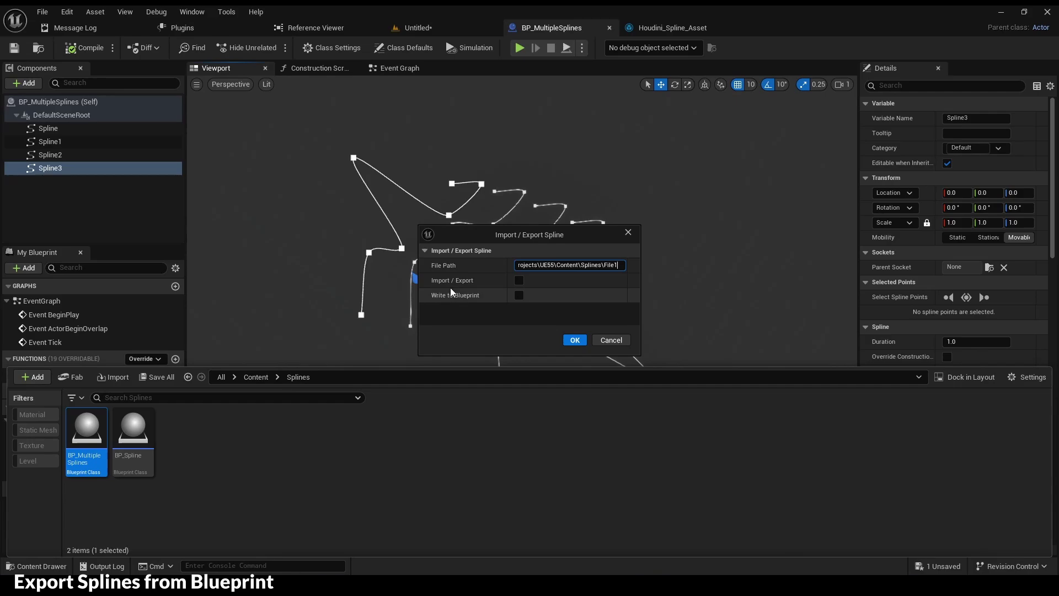
left_click(519, 280)
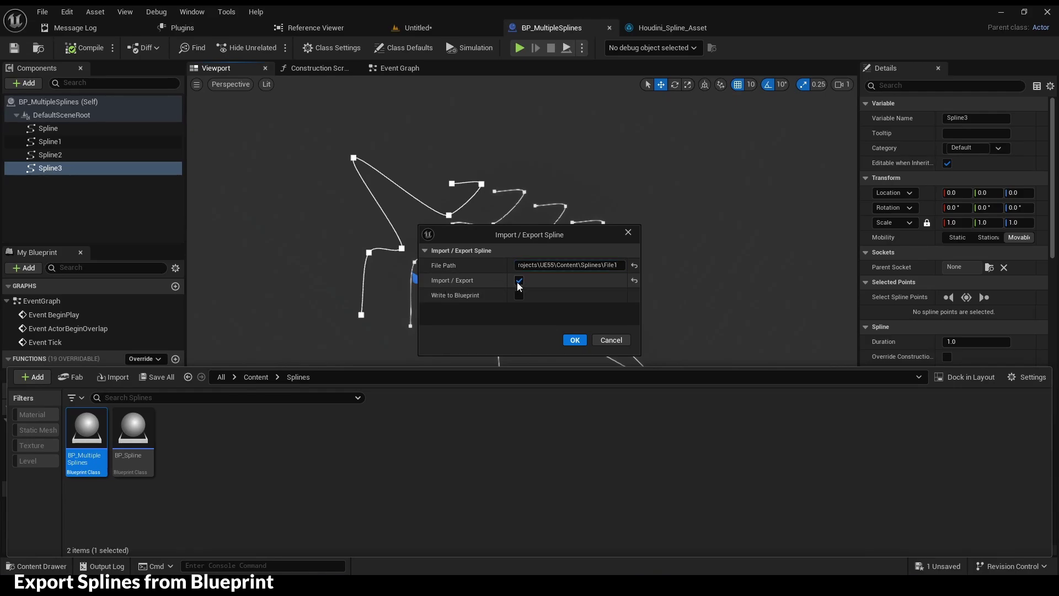
left_click(575, 339)
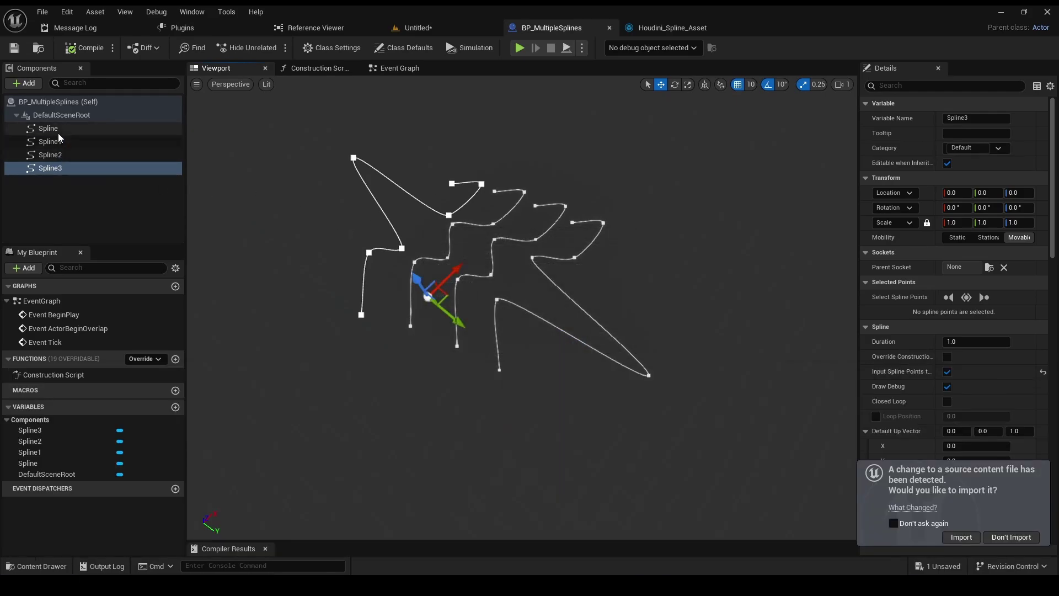
left_click(58, 133, "shift")
key("Delete")
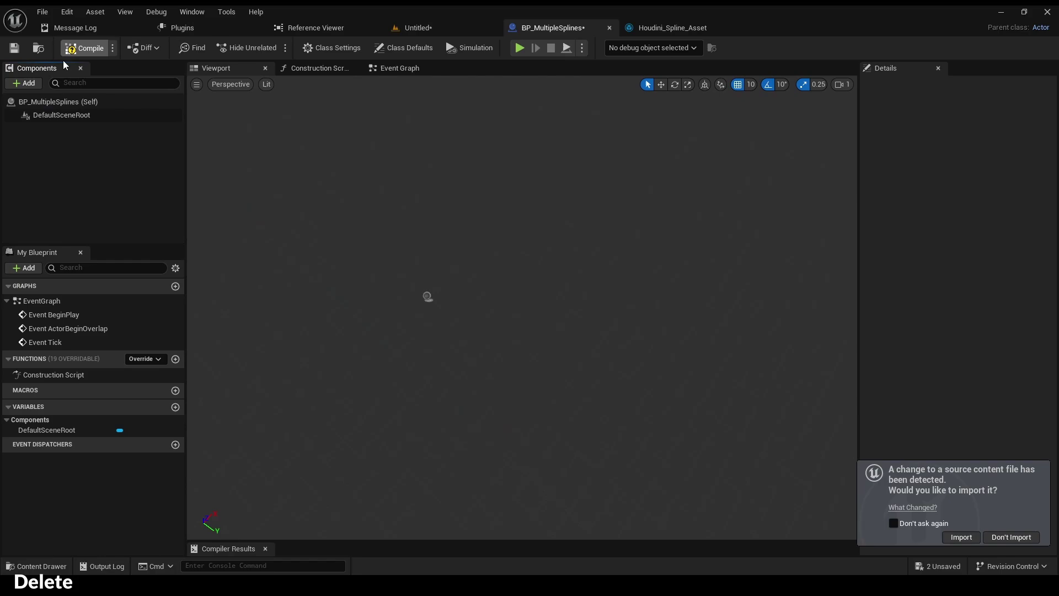
- Save BP_MultipleSplines and re-import File1 with Write to Blueprint, restoring Spline through Spline3
left_click(14, 48)
key("ctrl+space")
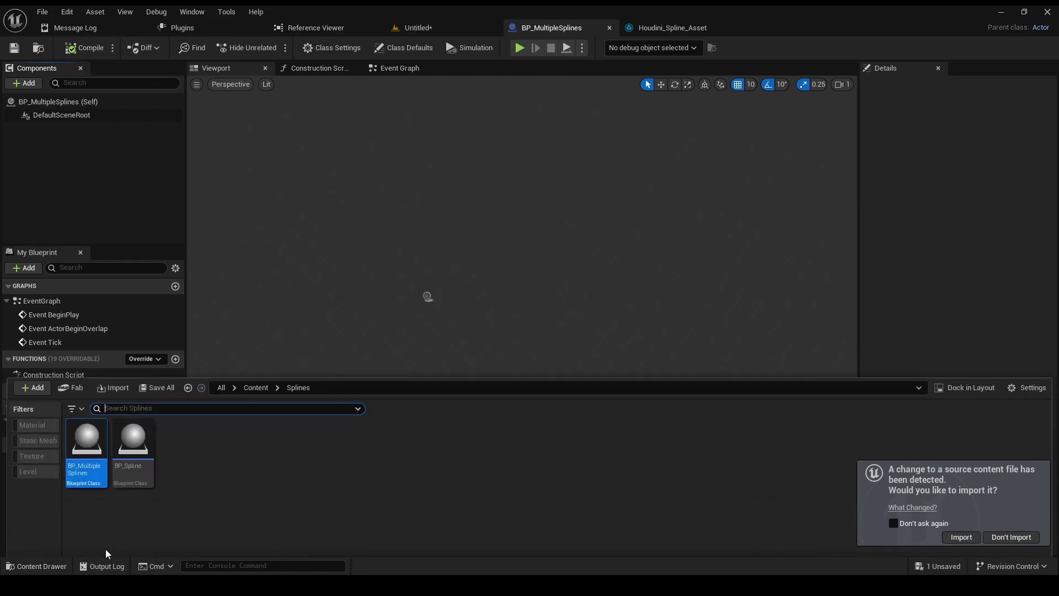
right_click(95, 439)
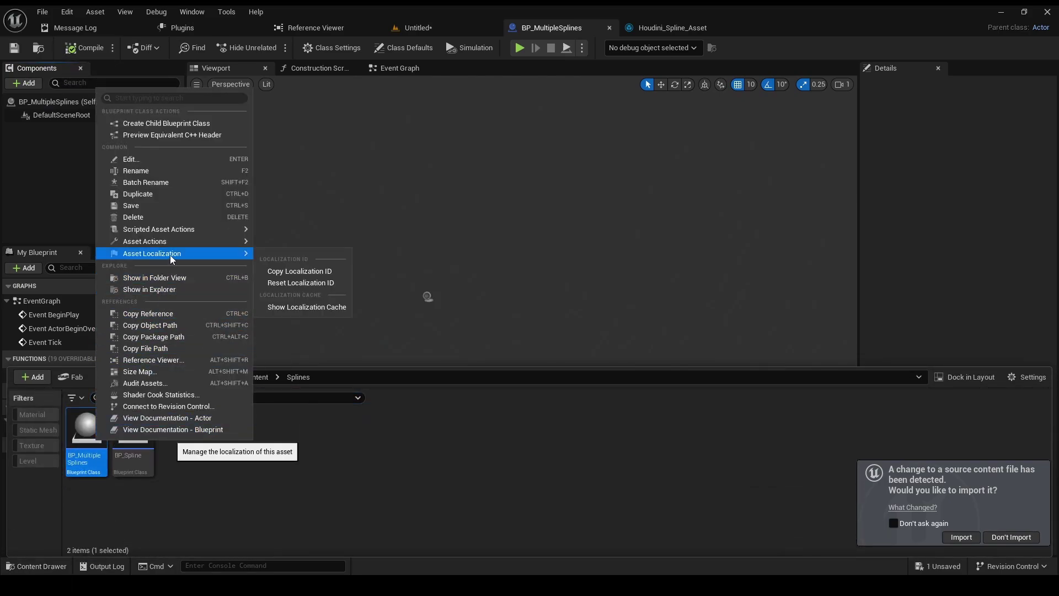
mouse_move(162, 230)
left_click(284, 234)
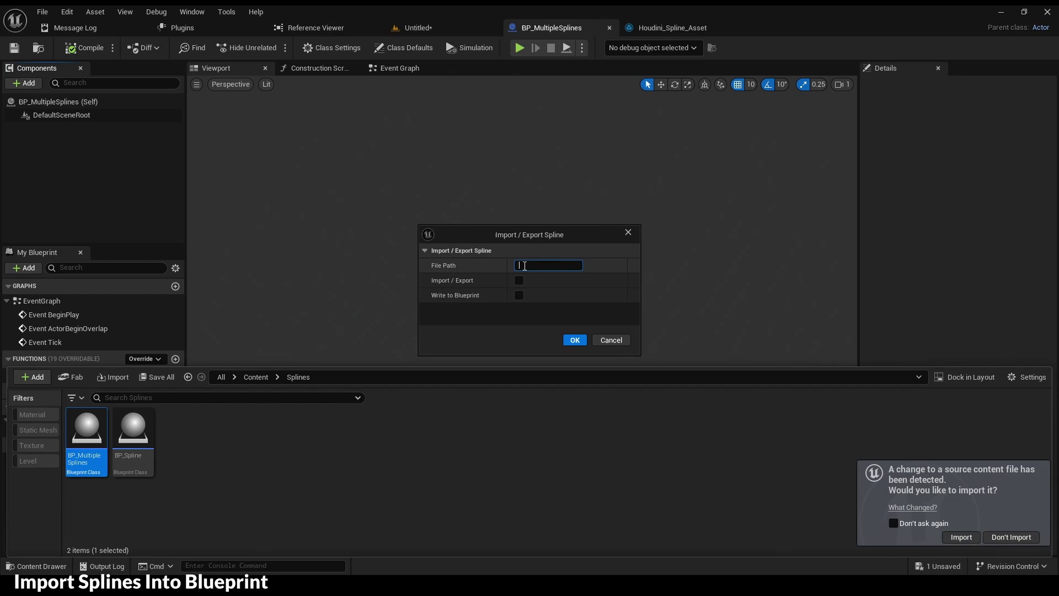
left_click(573, 340)
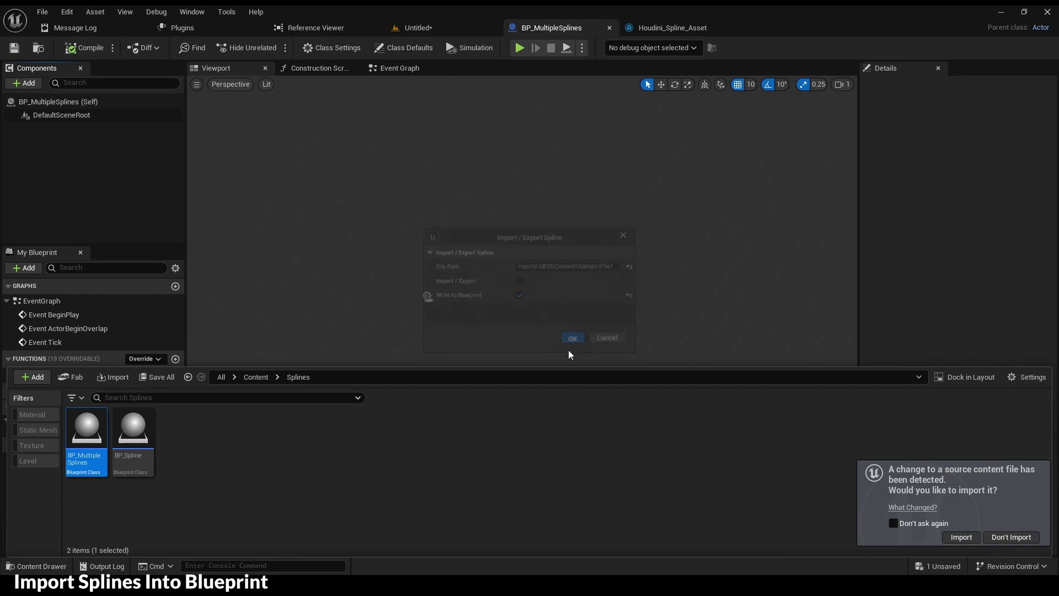
left_click(407, 237)
left_click_drag(407, 236, 509, 239)
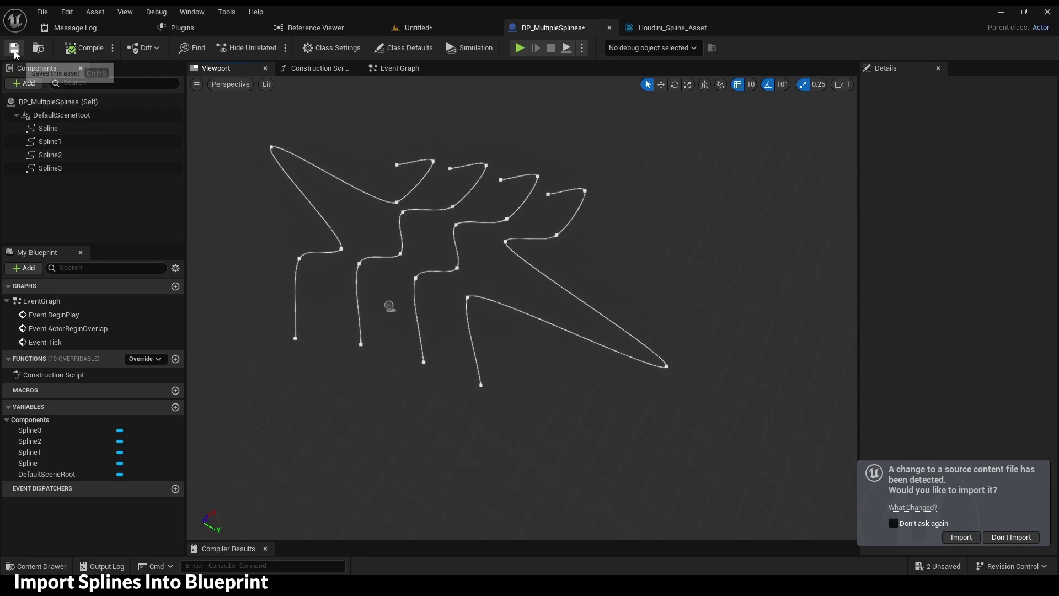
- Place BP_MultipleSplines in the Untitled level and drag Spline2's end point to the lower right
left_click(418, 28)
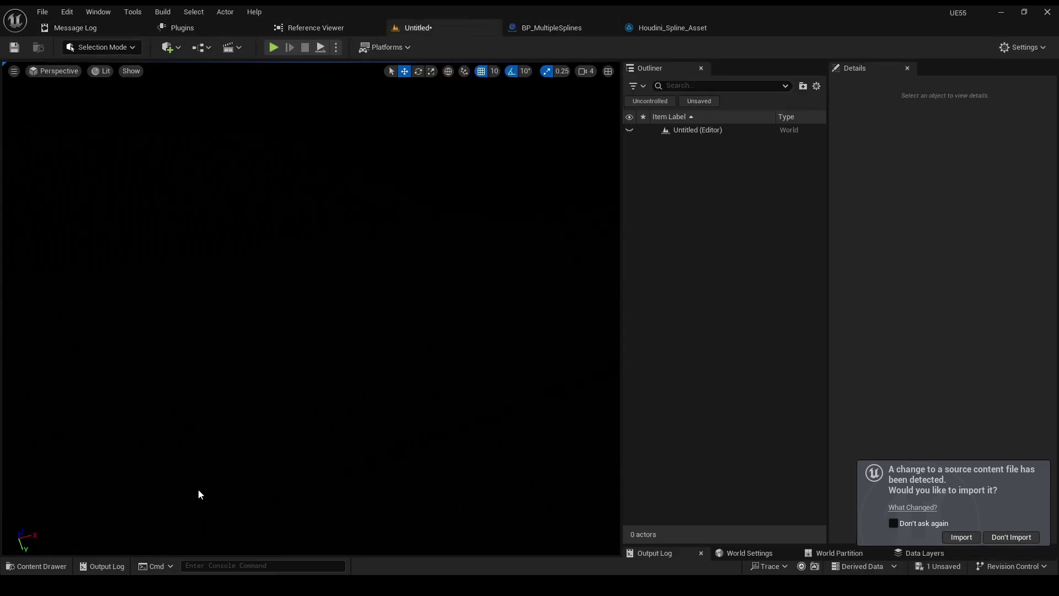
left_click(36, 566)
left_click_drag(80, 480, 206, 411)
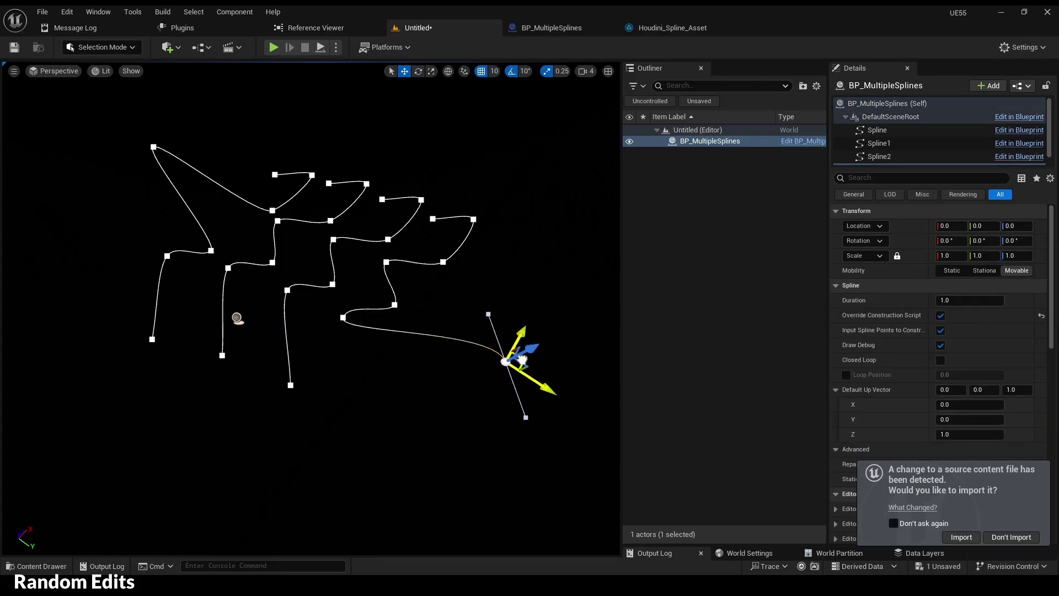
left_click(433, 219)
left_click(153, 144)
left_click_drag(190, 165, 328, 258)
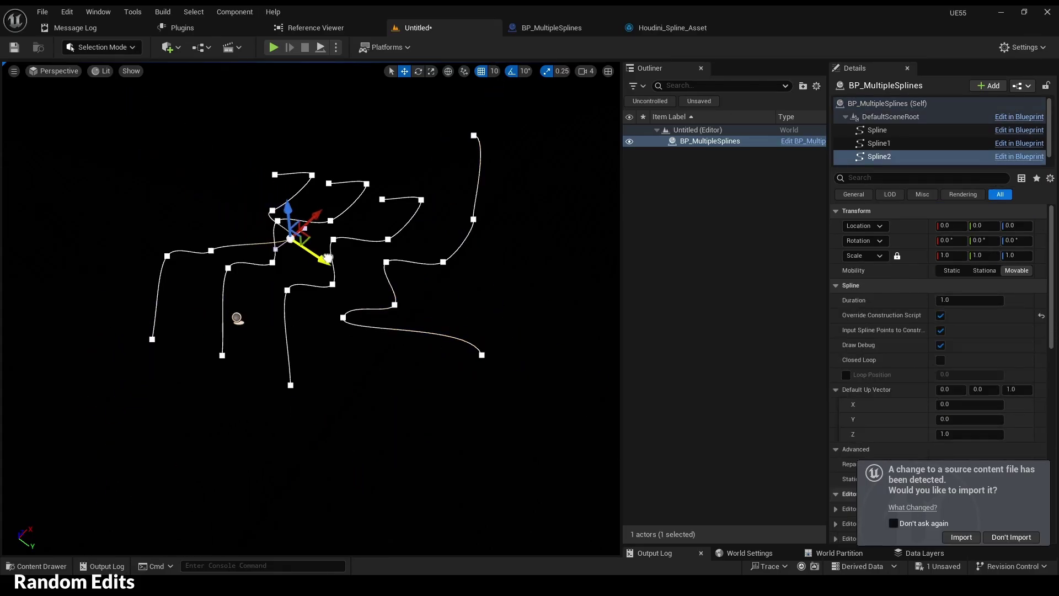
- Export the actor's splines to the pasted file path, then delete BP_MultipleSplines
right_click(708, 144)
mouse_move(764, 452)
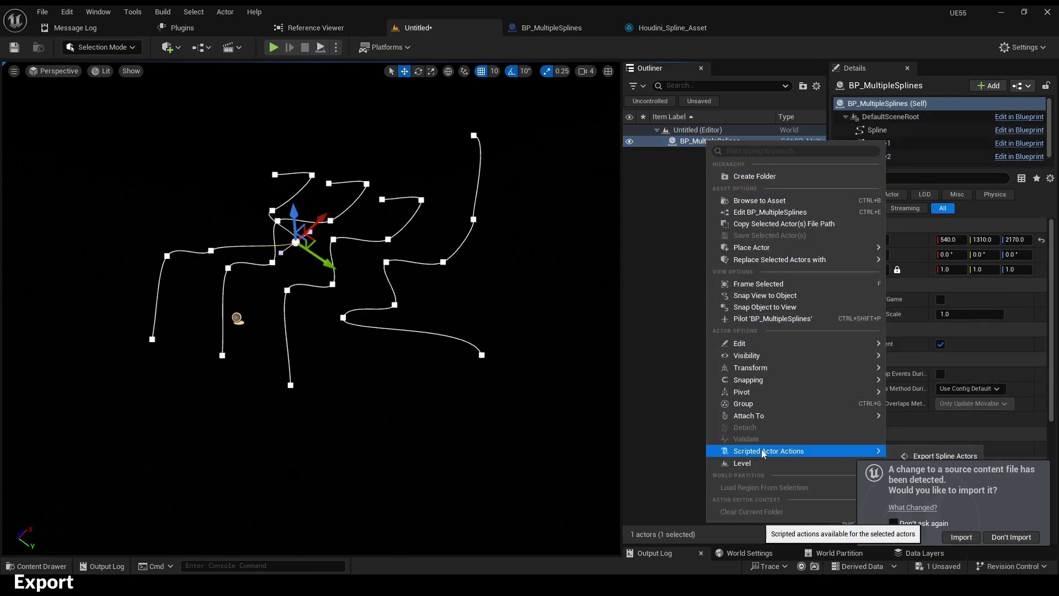
left_click(921, 457)
left_click(556, 266)
type("rojects\\UE55\\Content\\Splines\\File1")
left_click(575, 340)
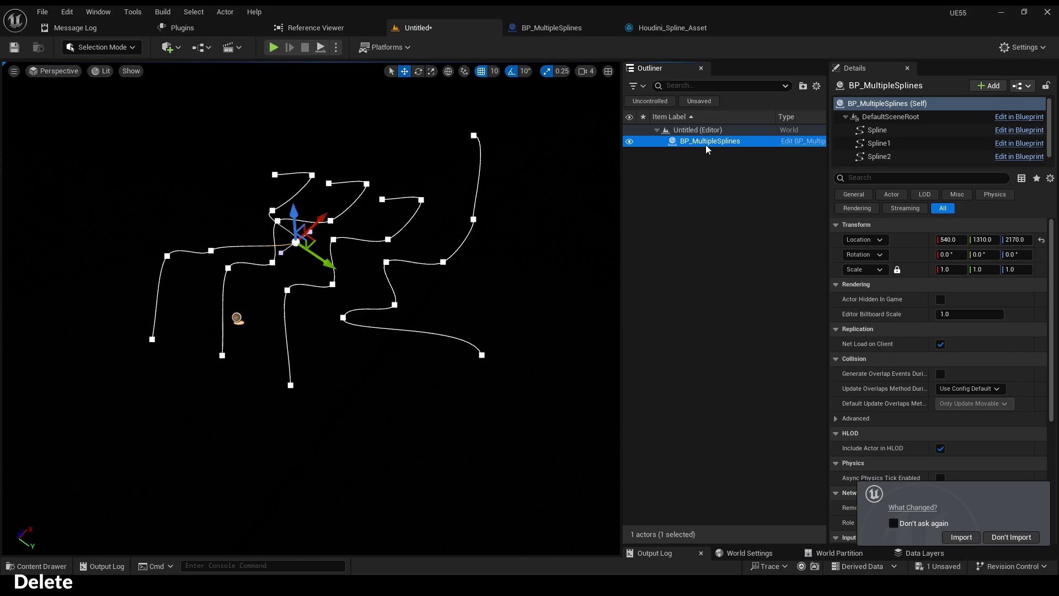
key("Delete")
- Import the spline file through BP_Spline's Import / Export Spline action as separate actors
left_click(37, 566)
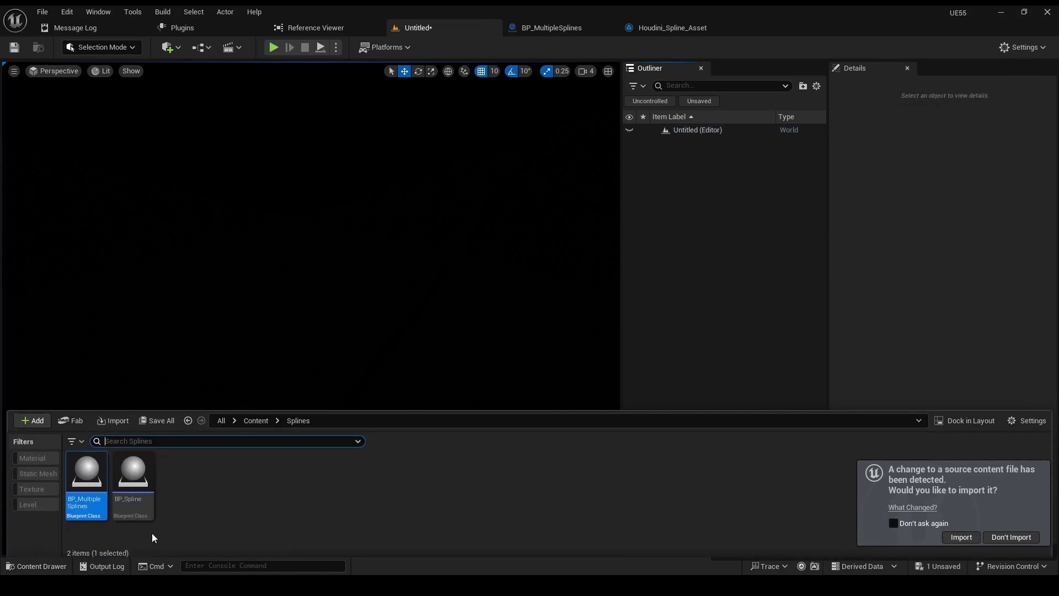
left_click(138, 495)
right_click(138, 495)
mouse_move(213, 267)
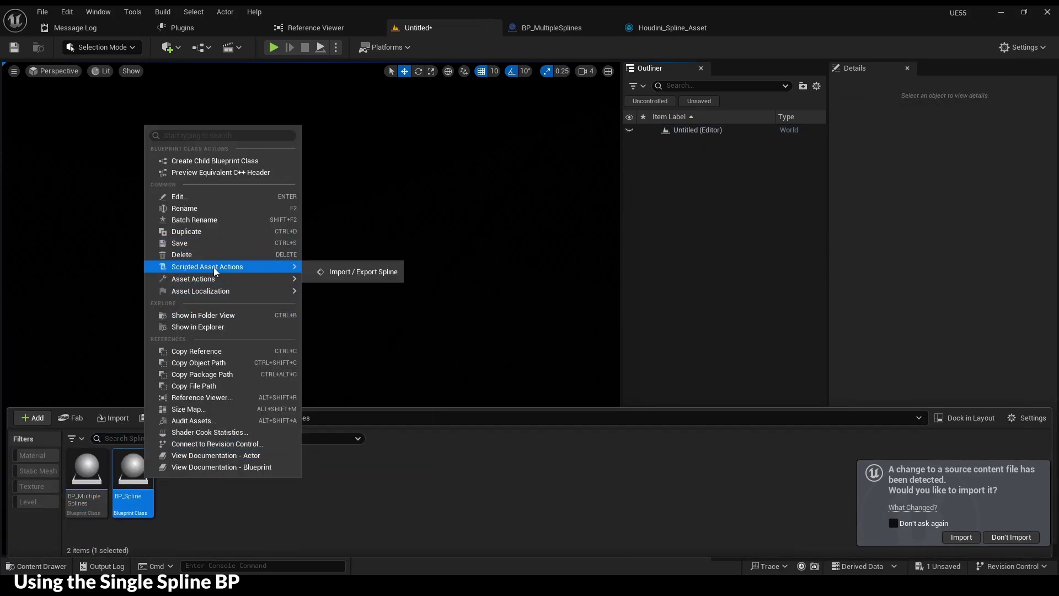
left_click(330, 271)
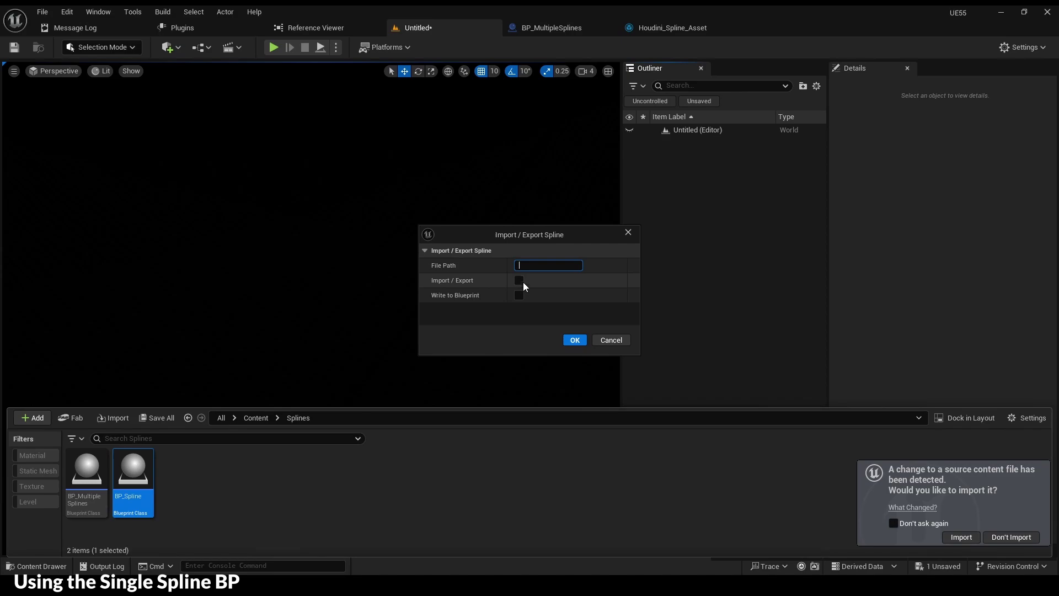
key("ctrl+v")
left_click(574, 339)
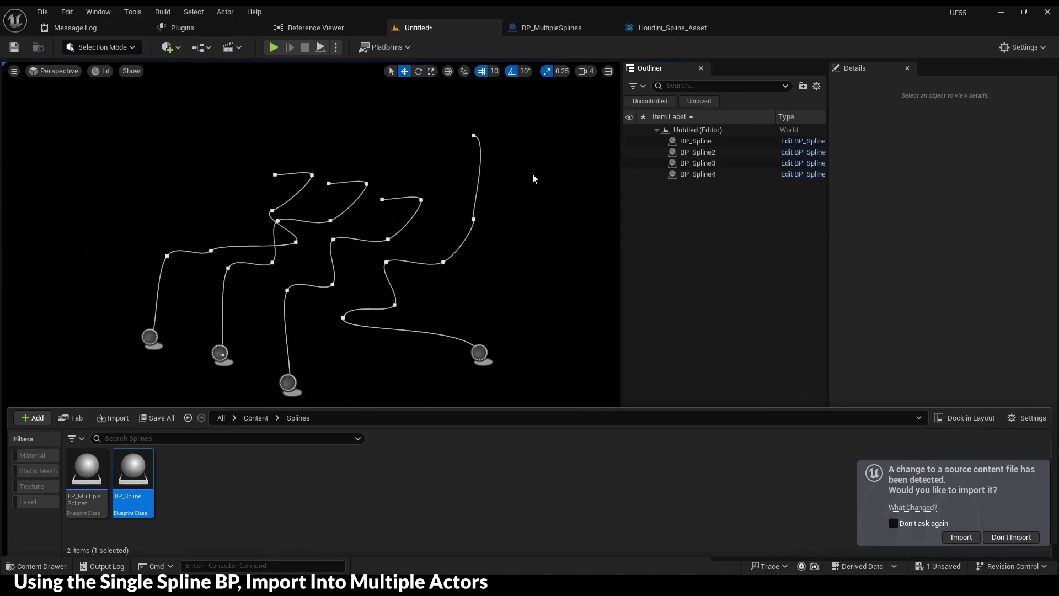
- Check BP_Spline through BP_Spline4 and move BP_Spline4 down and to the right
left_click(696, 141)
left_click(698, 153)
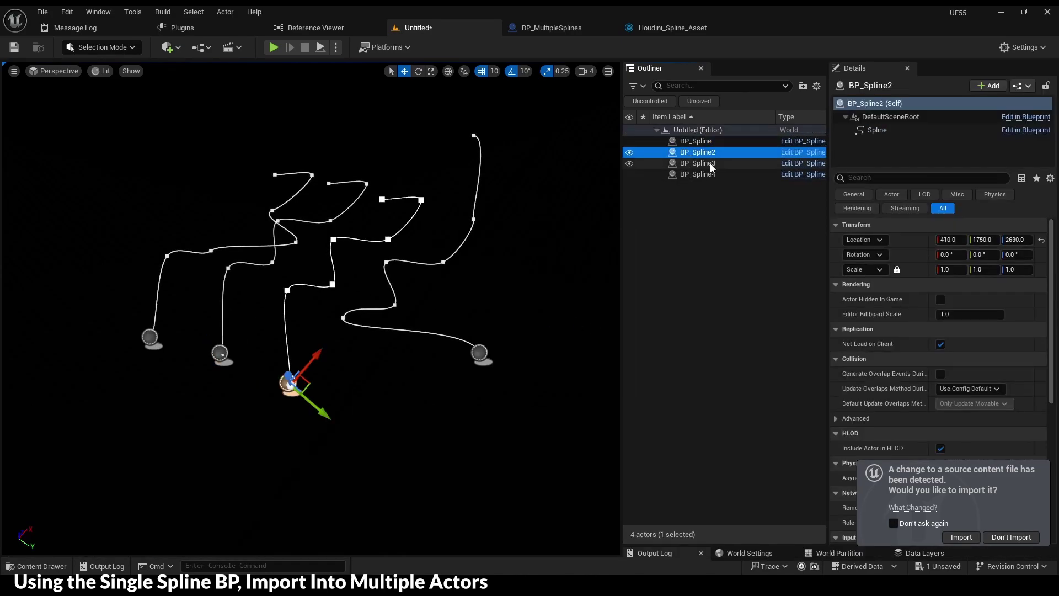
left_click(698, 164)
left_click(699, 175)
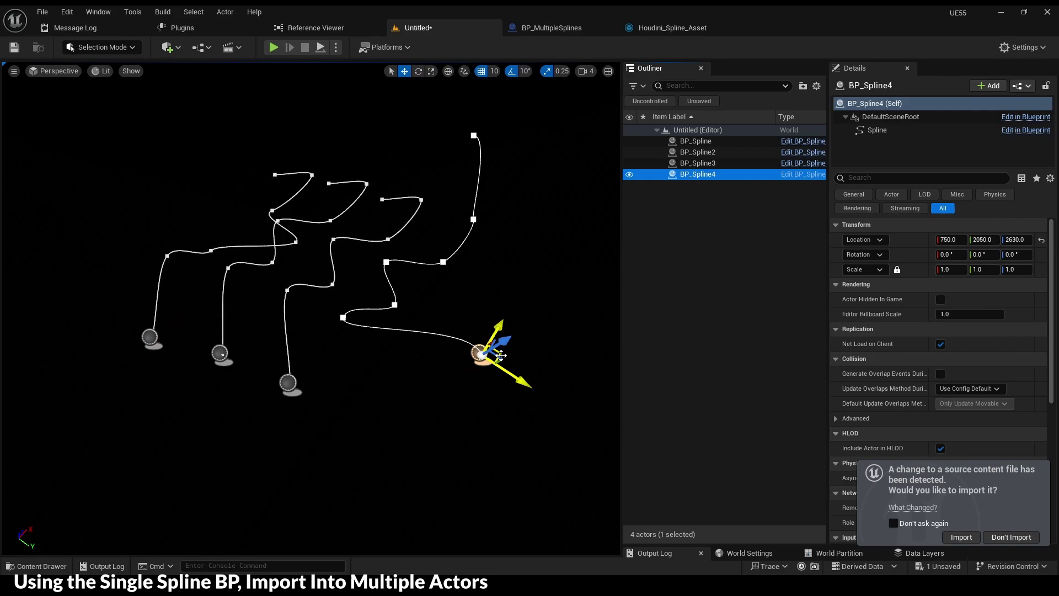
left_click_drag(500, 355, 595, 464)
left_click(302, 381)
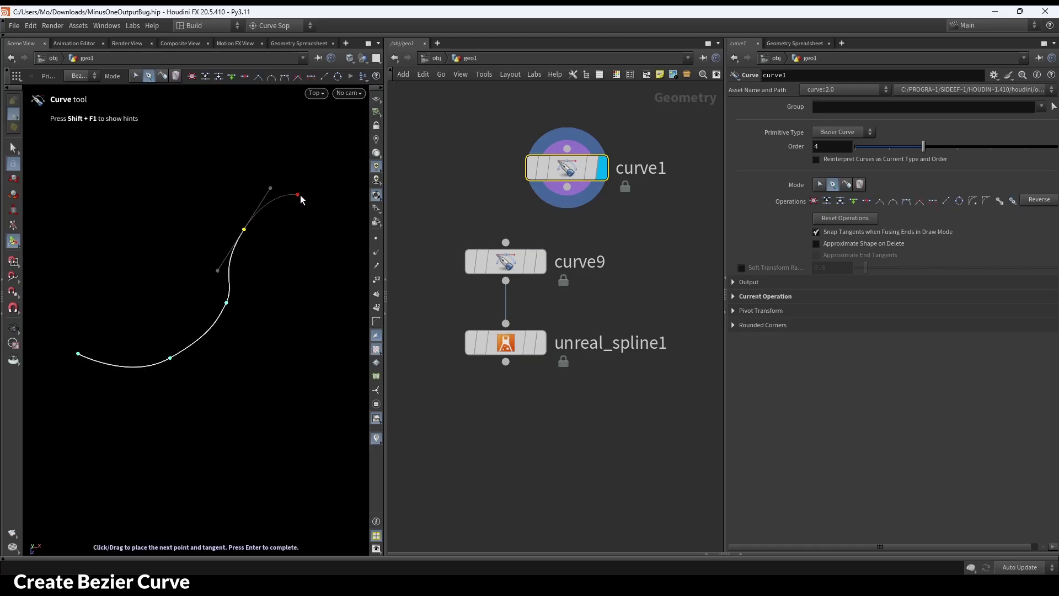
- Finish the Bezier curve, display curve9 and unreal_spline1, and delete the unused curve1 node
key("Return")
left_click(543, 261)
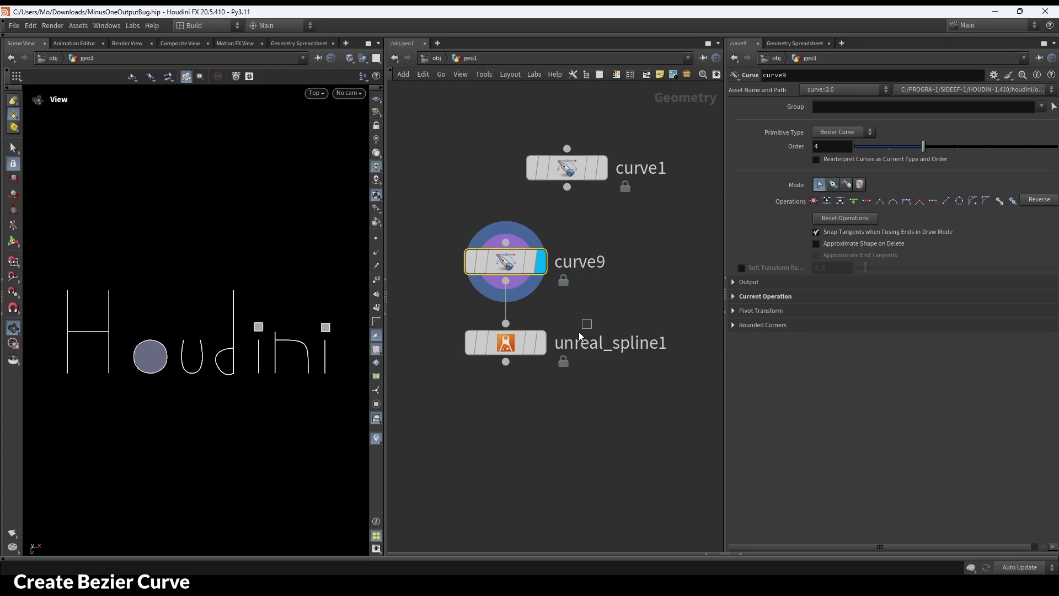
left_click(541, 342)
left_click(566, 169)
key("Delete")
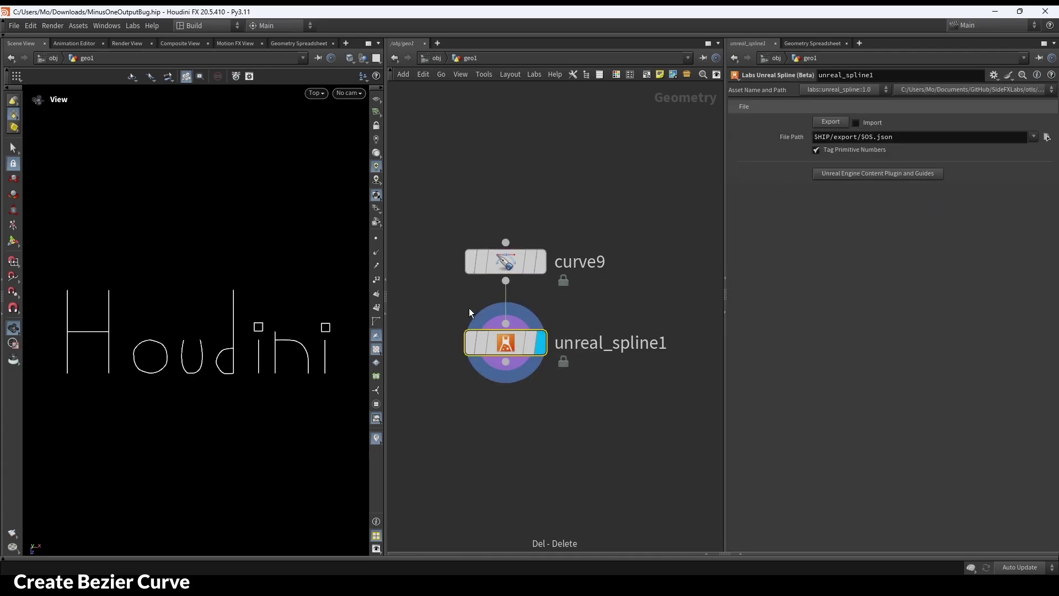
- Export the curves to an Unreal spline file, move unreal_spline1 lower, and open the plugin folder
left_click(830, 122)
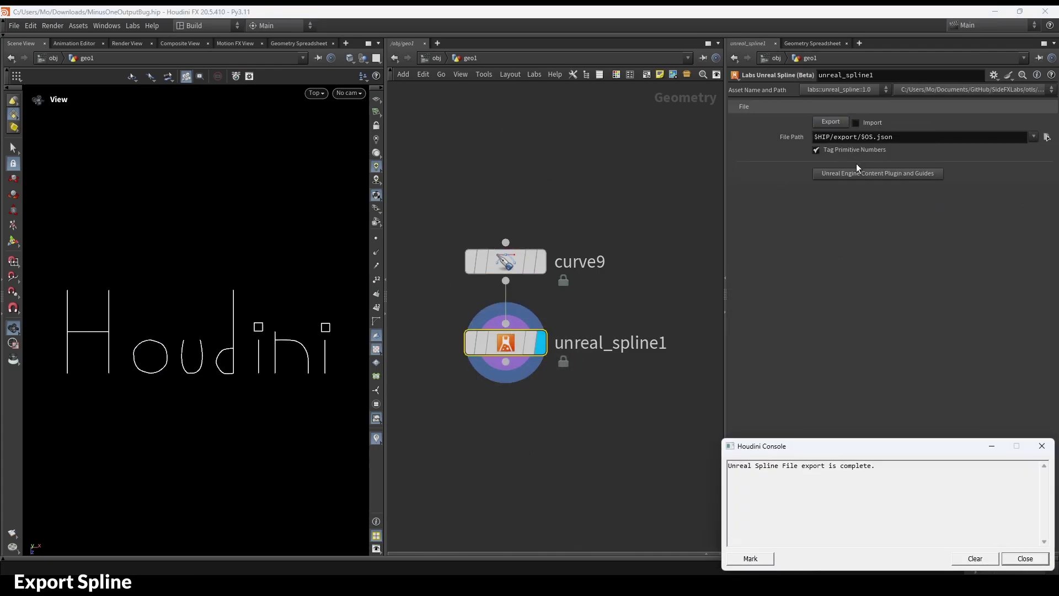
left_click(1042, 448)
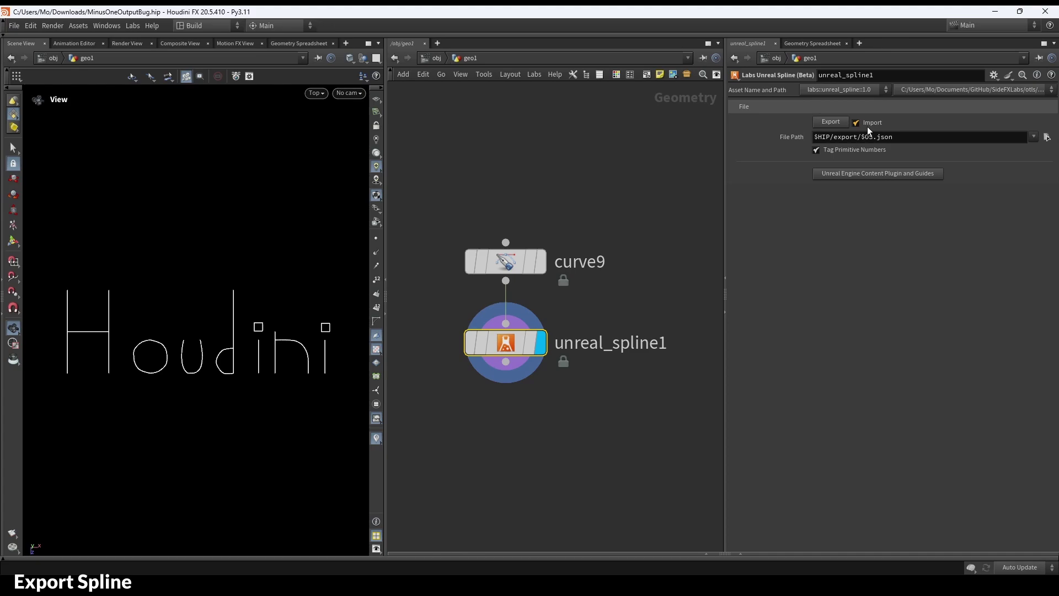
left_click_drag(502, 338, 503, 388)
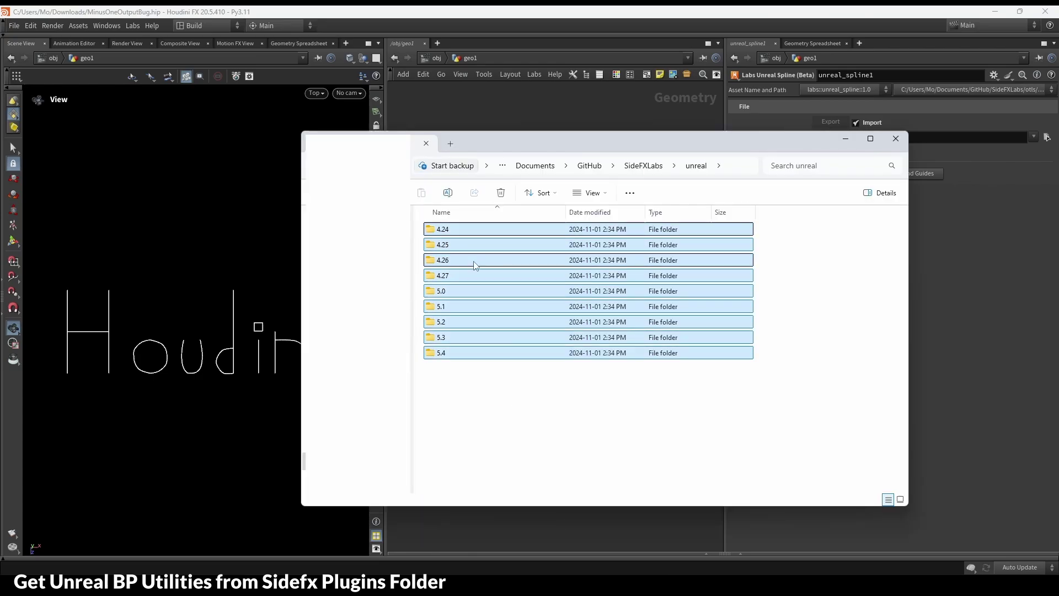
left_click(646, 402)
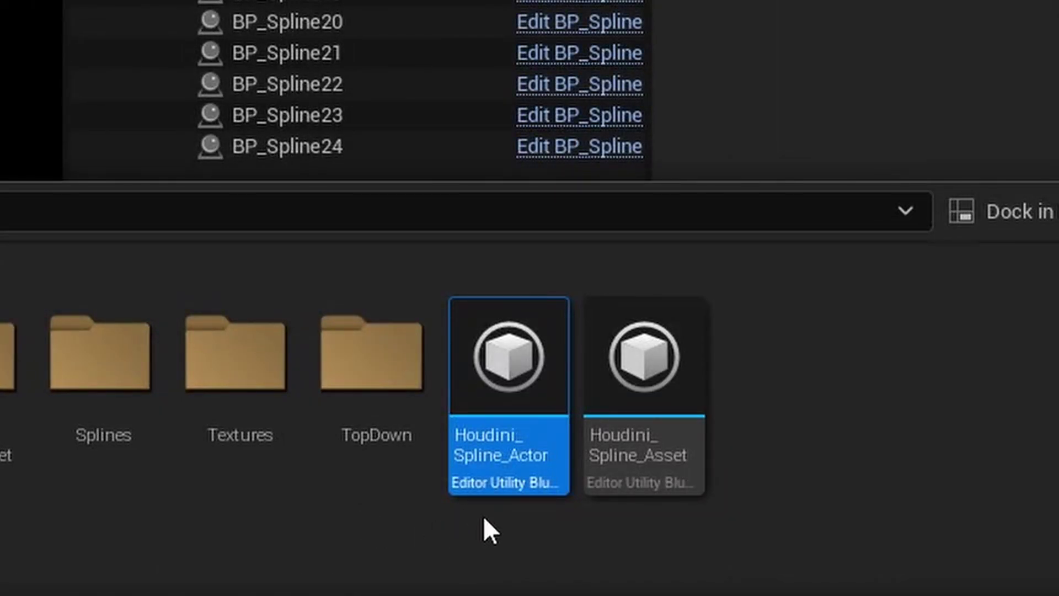
- Inspect the Export Spline Actors and Import / Export Spline events in the Houdini_Spline_Actor and Houdini_Spline_Asset blueprints
double_click(502, 381)
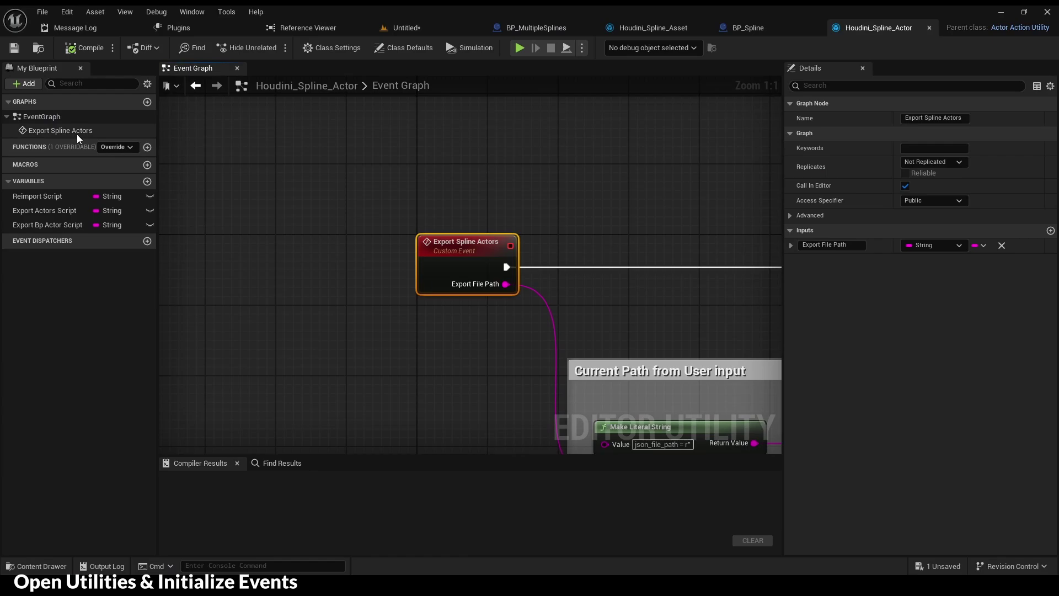
double_click(47, 130)
scroll(377, 294, "down", 4)
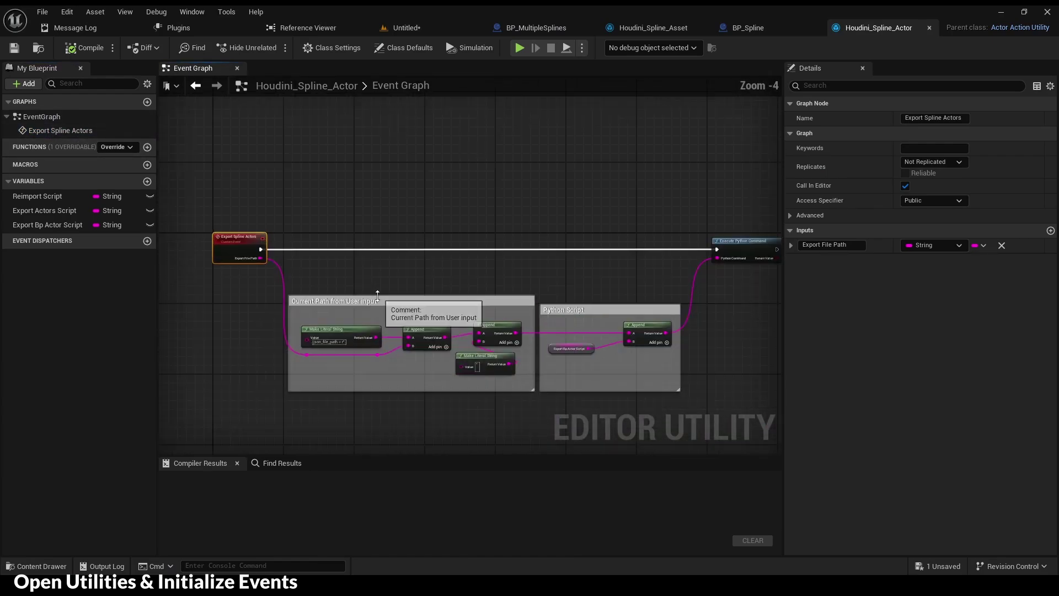
key("ctrl+space")
double_click(815, 440)
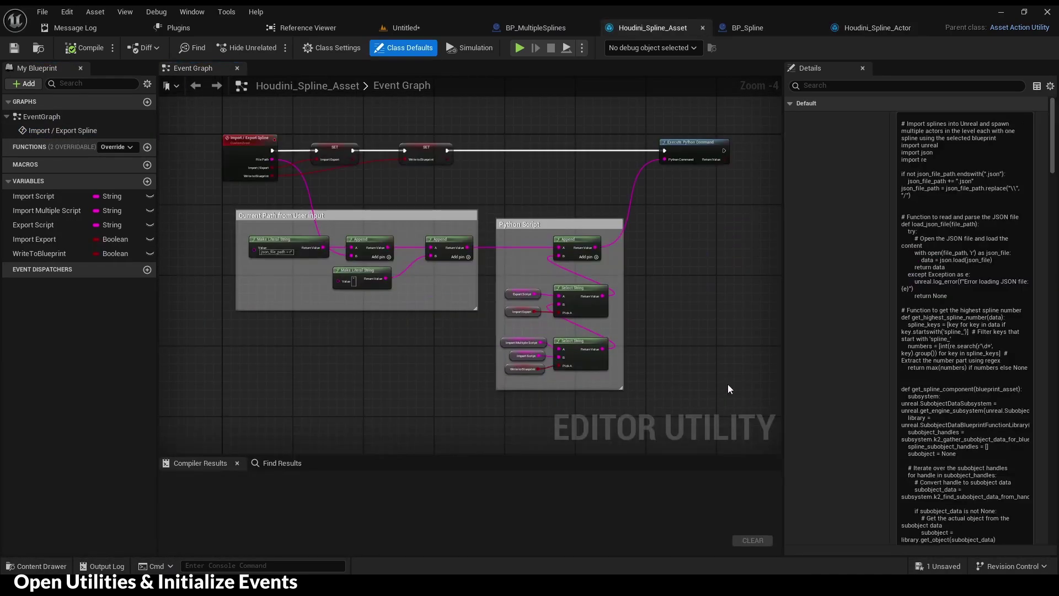
double_click(40, 129)
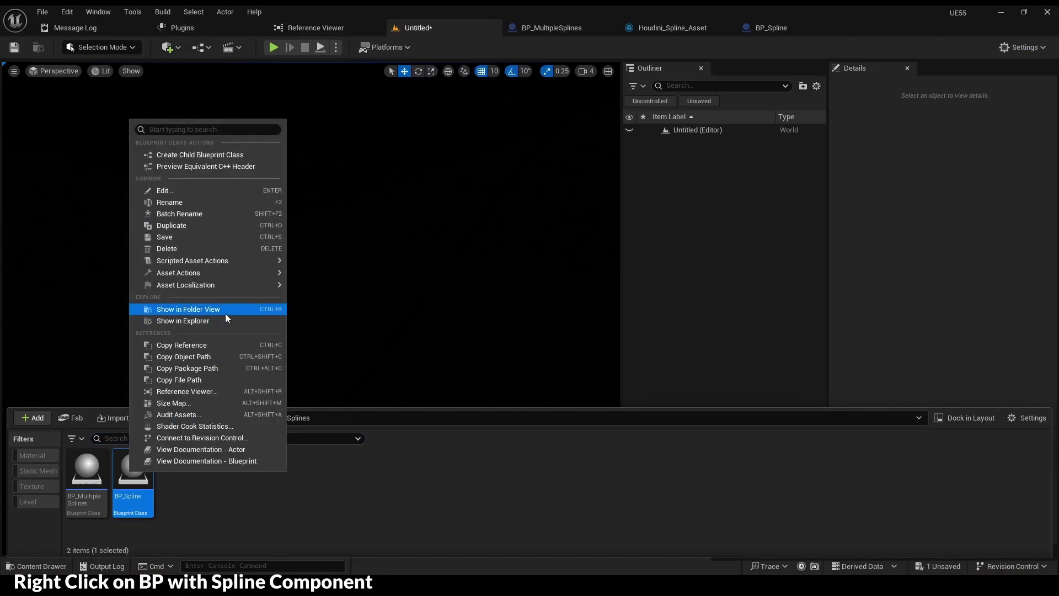
- Import the Houdini splines into the level via BP_Spline's Import / Export Spline action
mouse_move(220, 260)
left_click(330, 263)
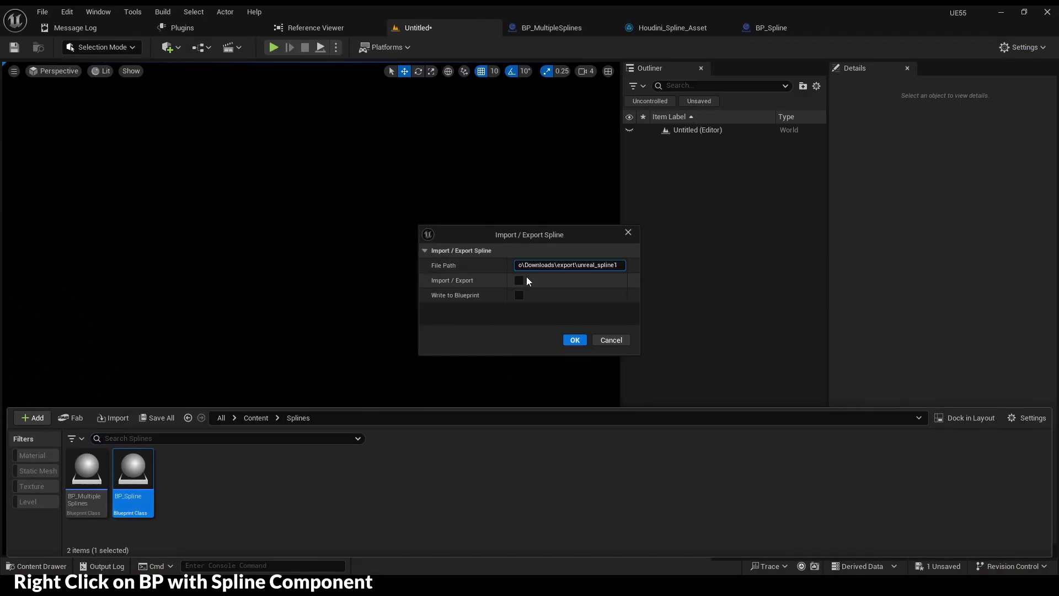
left_click(575, 340)
right_click_drag(413, 294, 413, 294)
- Select all 12 lettering splines and Alt-drag to duplicate them into 24
right_click_drag(395, 255, 395, 256)
key("ctrl+a")
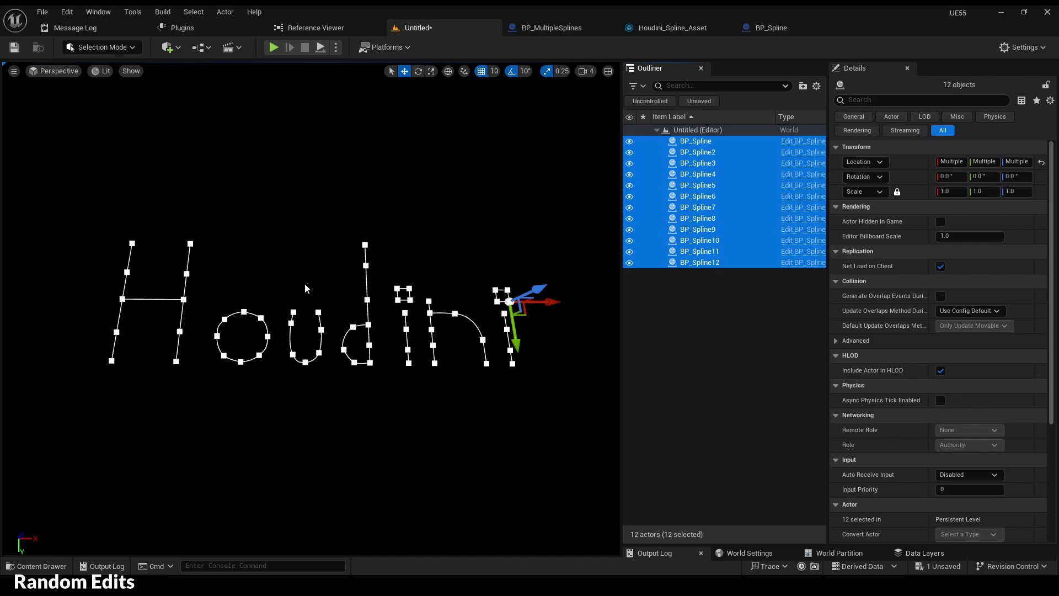
right_click_drag(320, 321, 320, 321)
left_click_drag(449, 225, 390, 304, "alt")
key("ctrl+a")
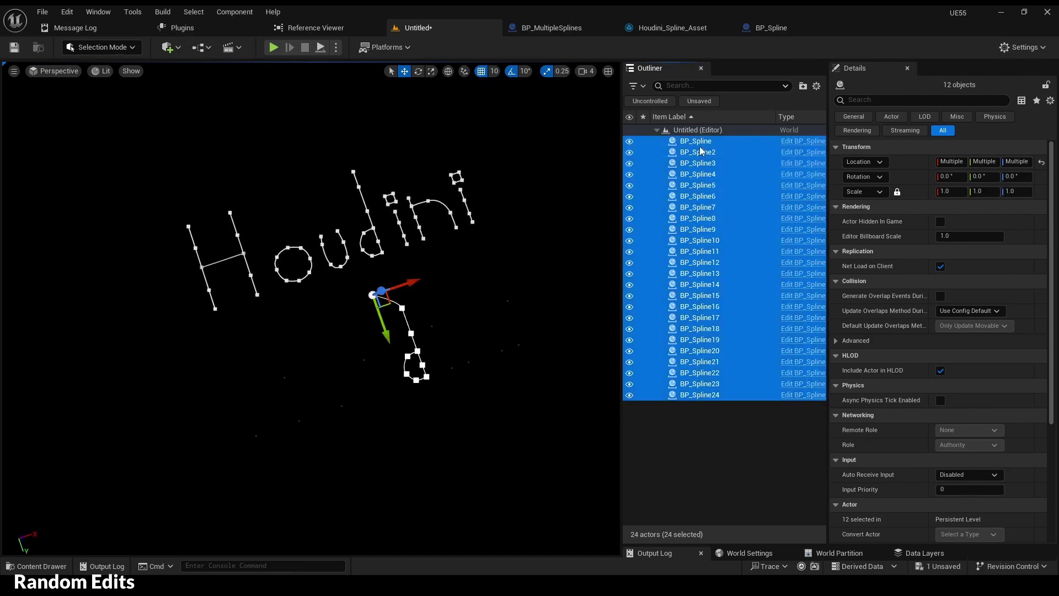
right_click_drag(391, 303, 371, 296)
scroll(396, 123, "up", 5)
scroll(325, 209, "down", 5)
- Drag the stroke tops of both H letters outward to curve them
left_click(425, 118)
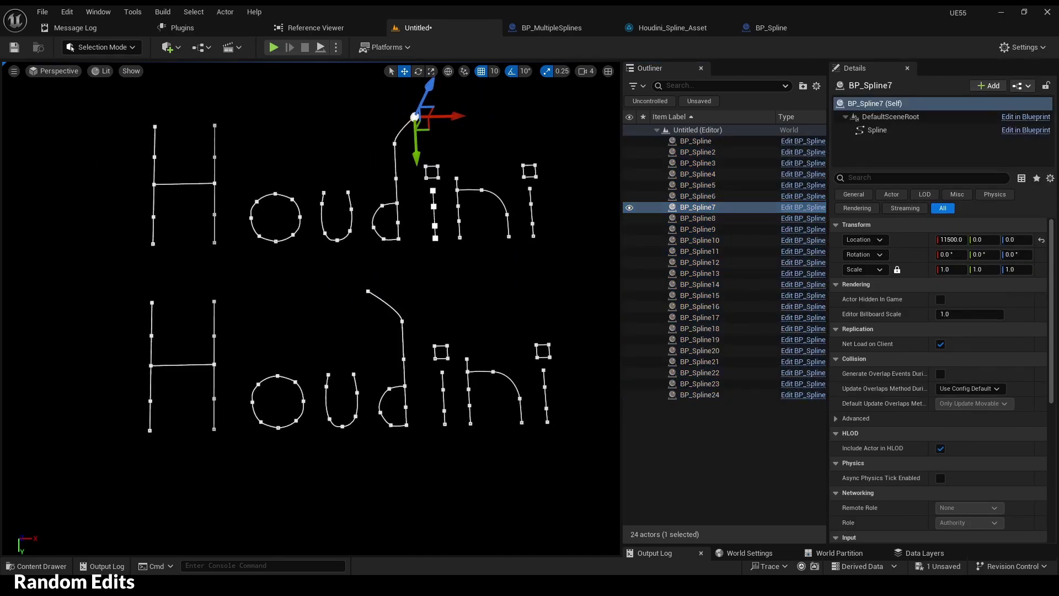
left_click_drag(213, 106, 228, 110)
left_click_drag(151, 127, 128, 116)
left_click_drag(216, 303, 229, 296)
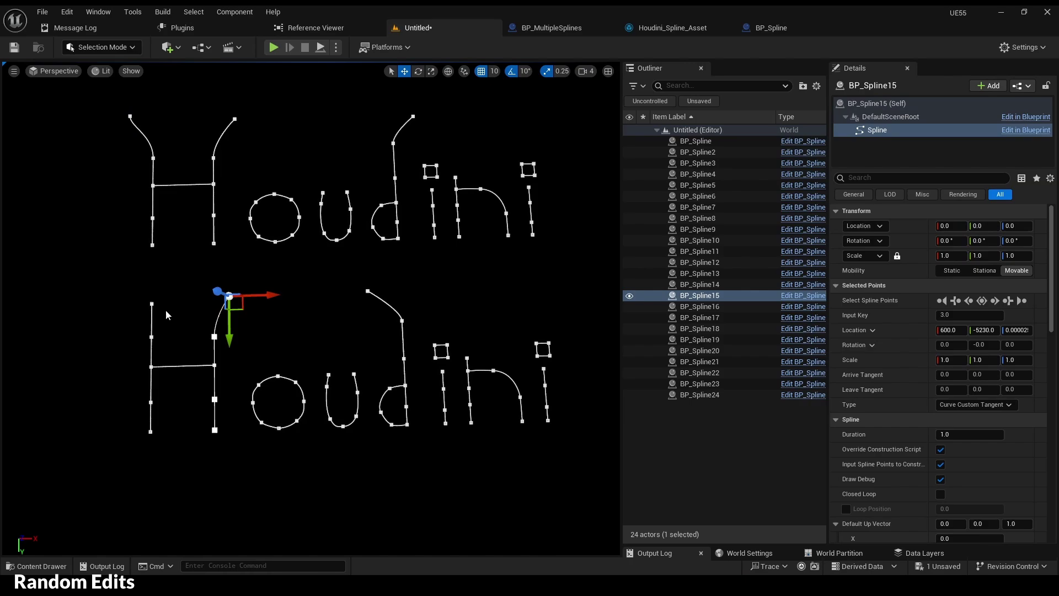
left_click_drag(151, 304, 128, 298)
- Select all 24 spline actors and export them with Export Spline Actors
left_click(697, 141)
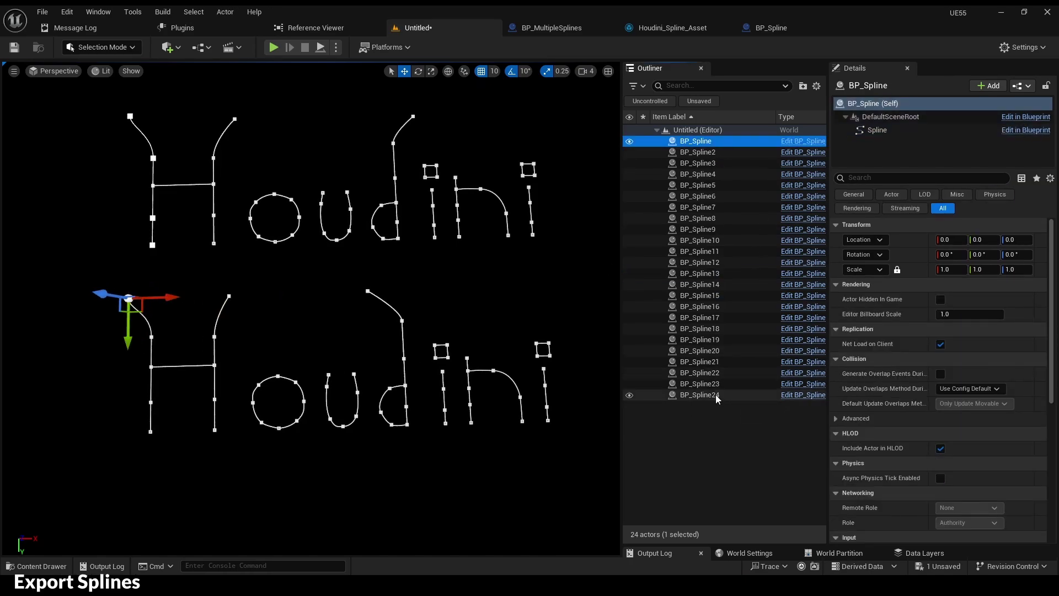
key("ctrl+a")
right_click(707, 145)
mouse_move(861, 449)
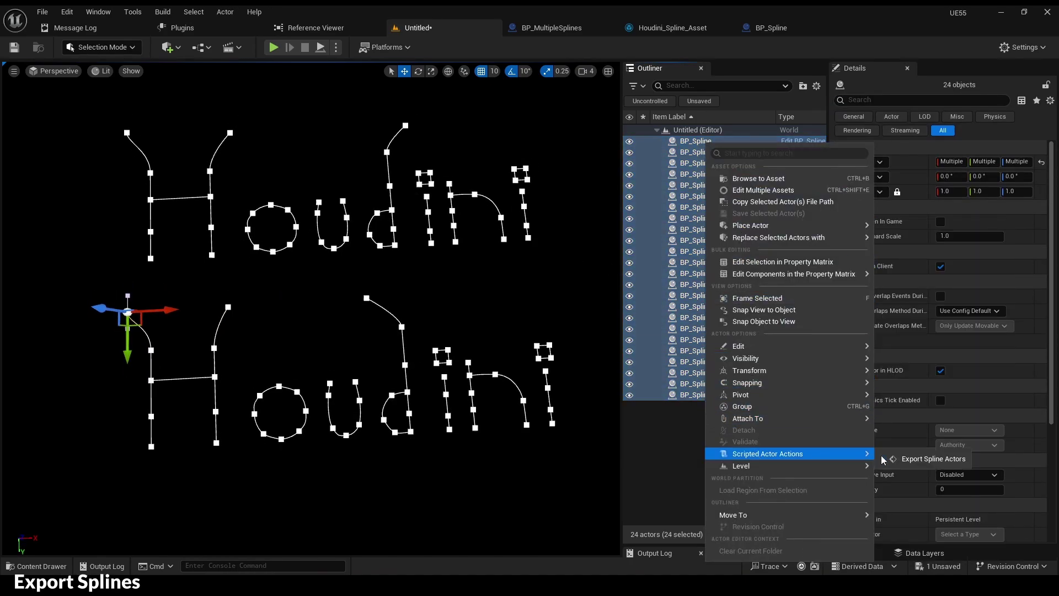
left_click(927, 460)
left_click(581, 342)
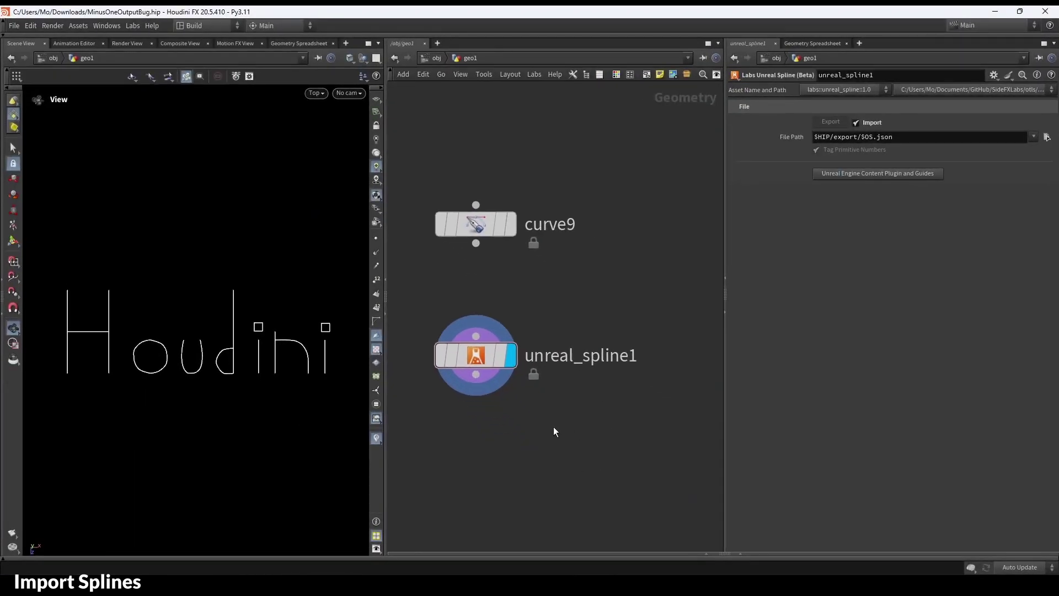
scroll(554, 422, "down", 2)
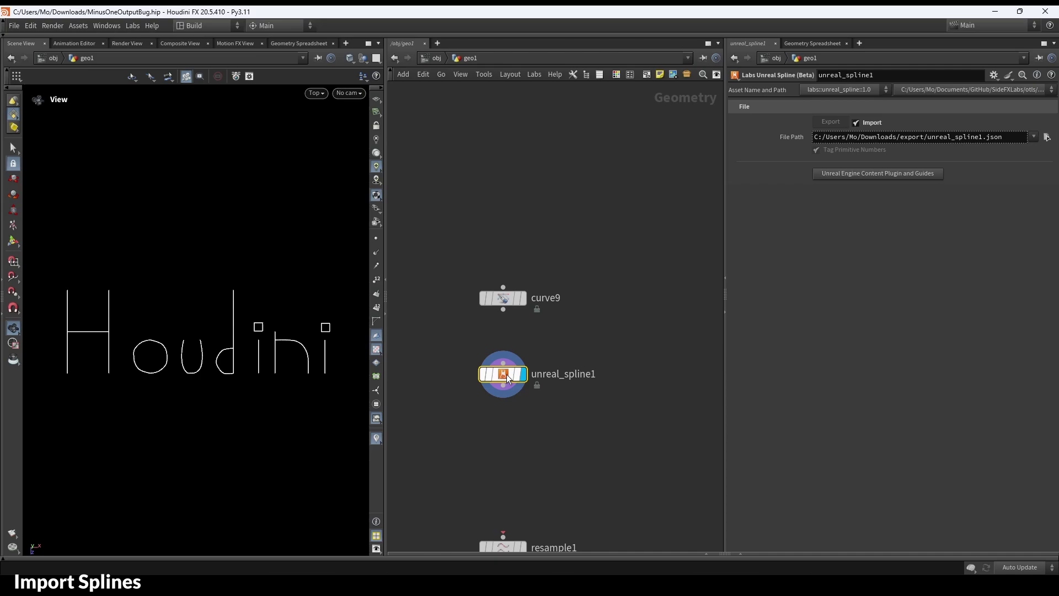
- Place a Labs Unreal Spline import node reading the exported JSON, then return to the Unreal Editor
left_click(666, 377)
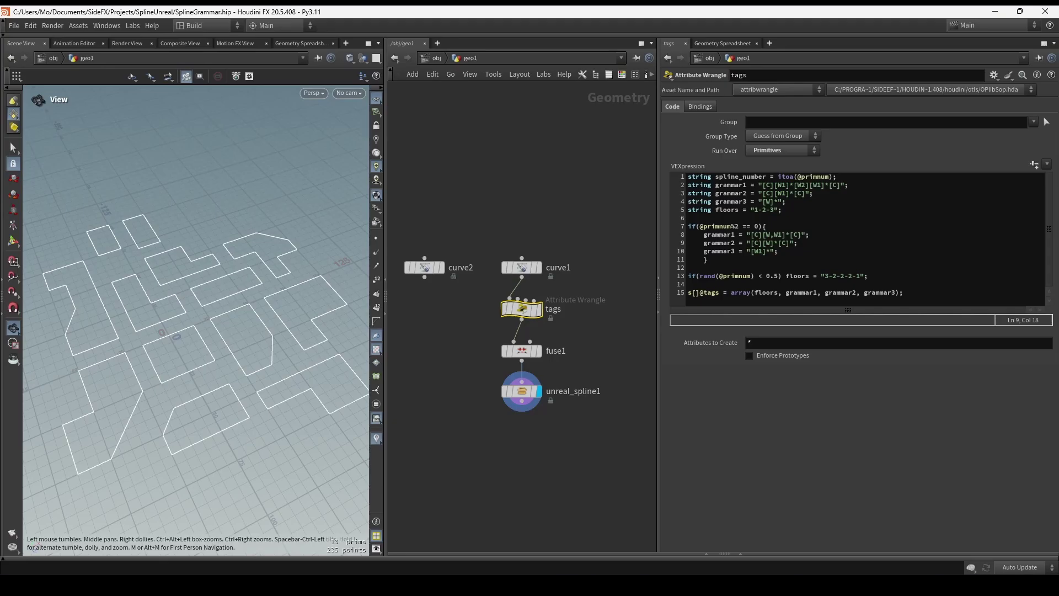
left_click(634, 536)
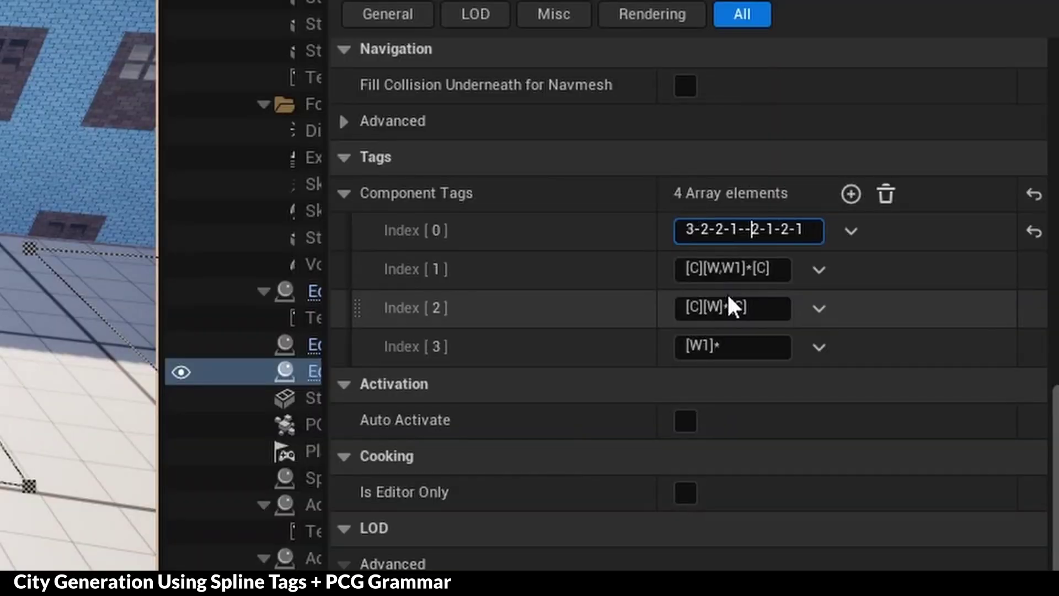
type("1-1-1-1-1-1-2-1-2-1")
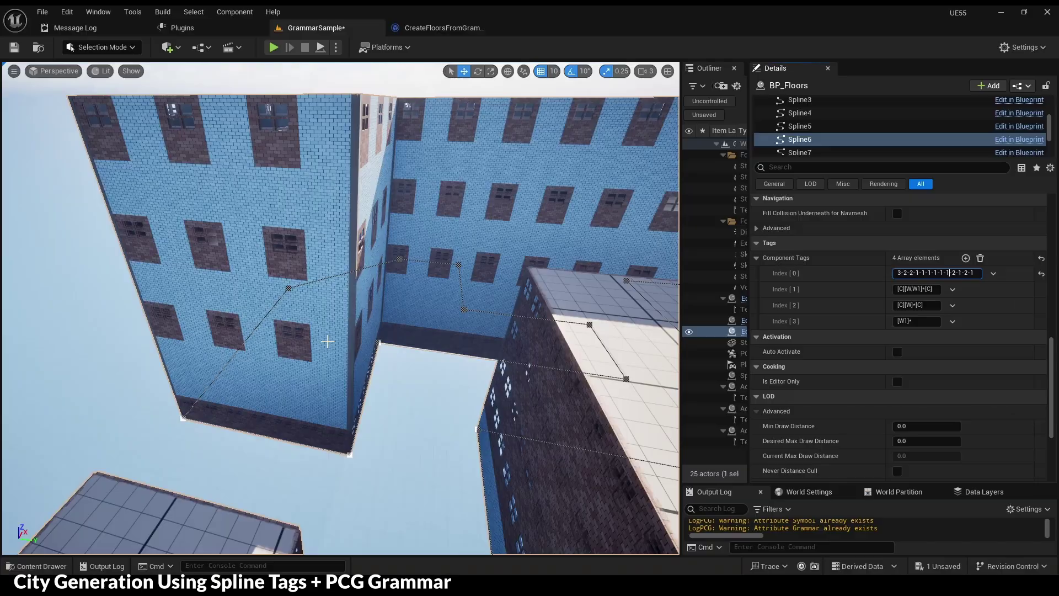
key("Return")
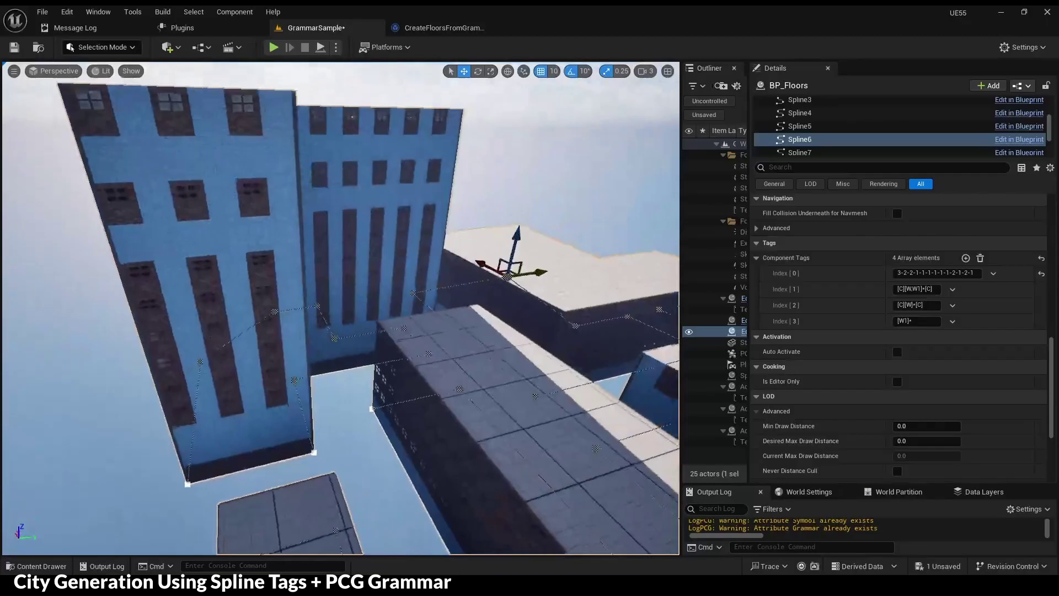
left_click(910, 304)
double_click(613, 284)
type("C")
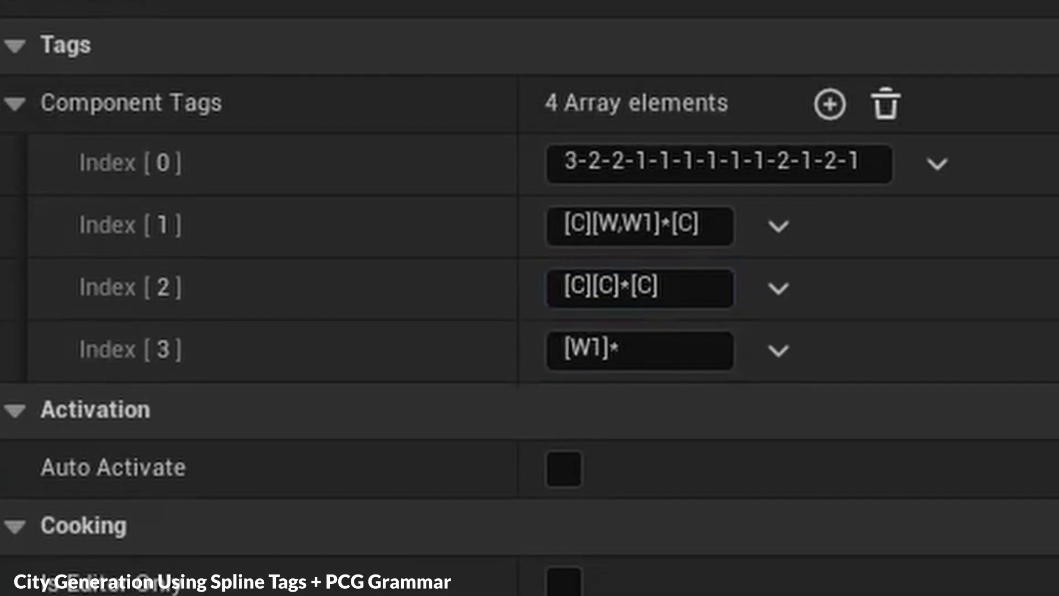
key("Return")
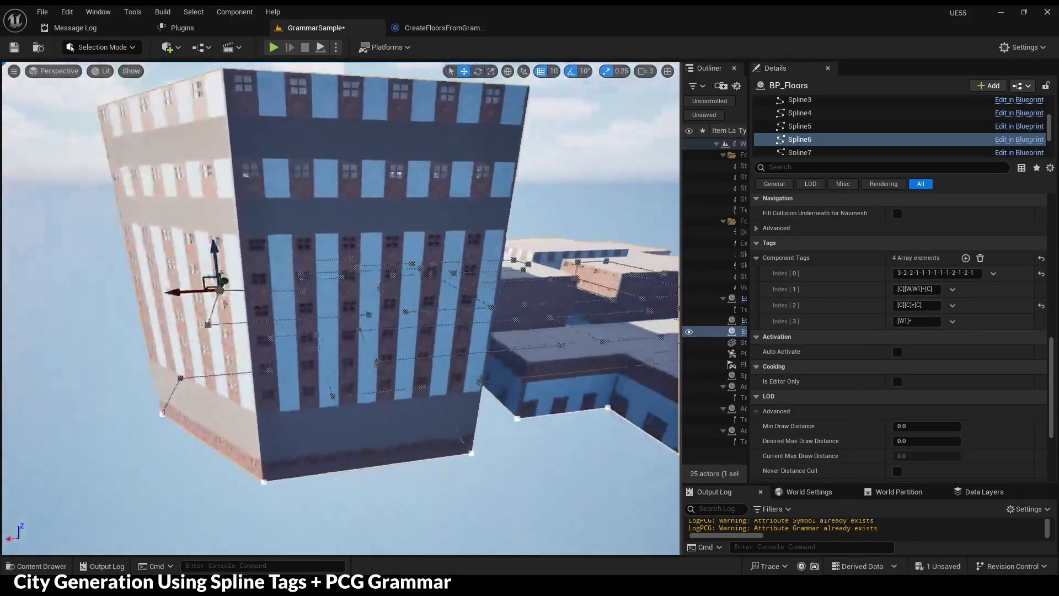
right_click_drag(374, 346, 429, 340)
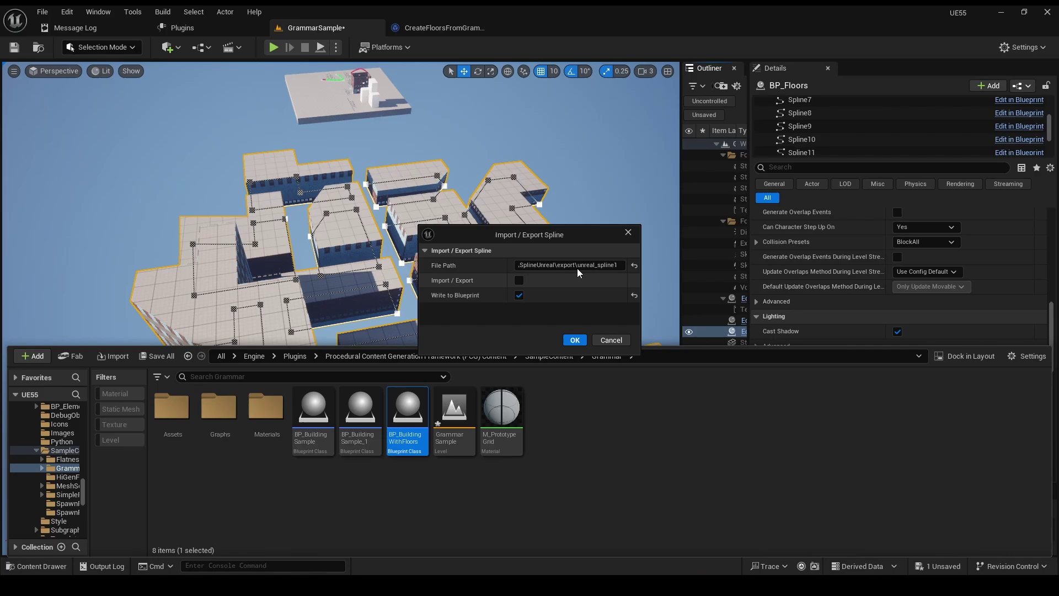
- Confirm the spline import into the floors Blueprint, then append -2-2-3-3-3-1 to Spline13's floor tag
left_click(574, 340)
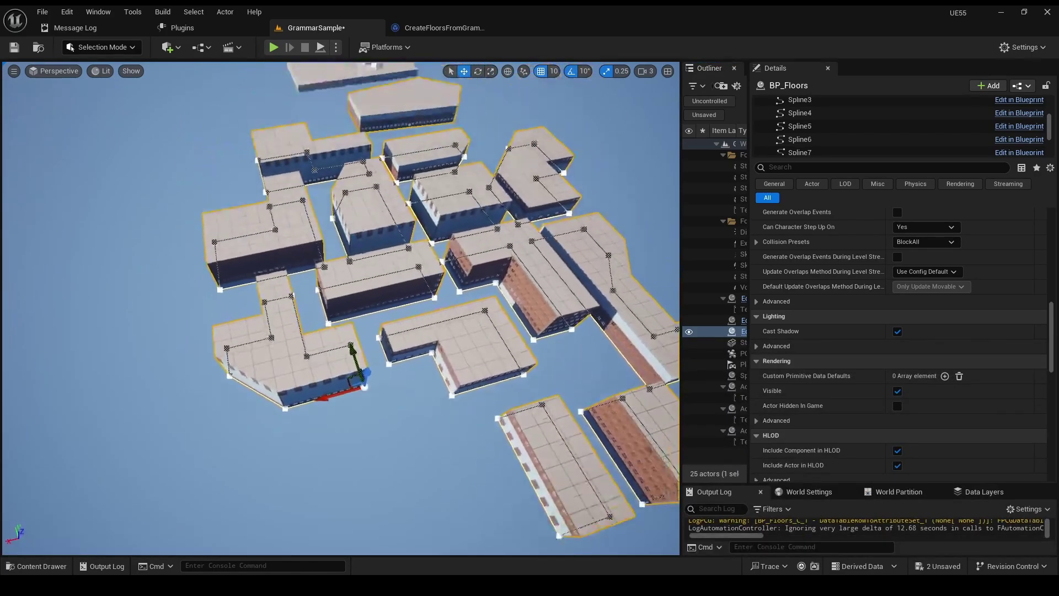
right_click_drag(533, 231, 533, 116)
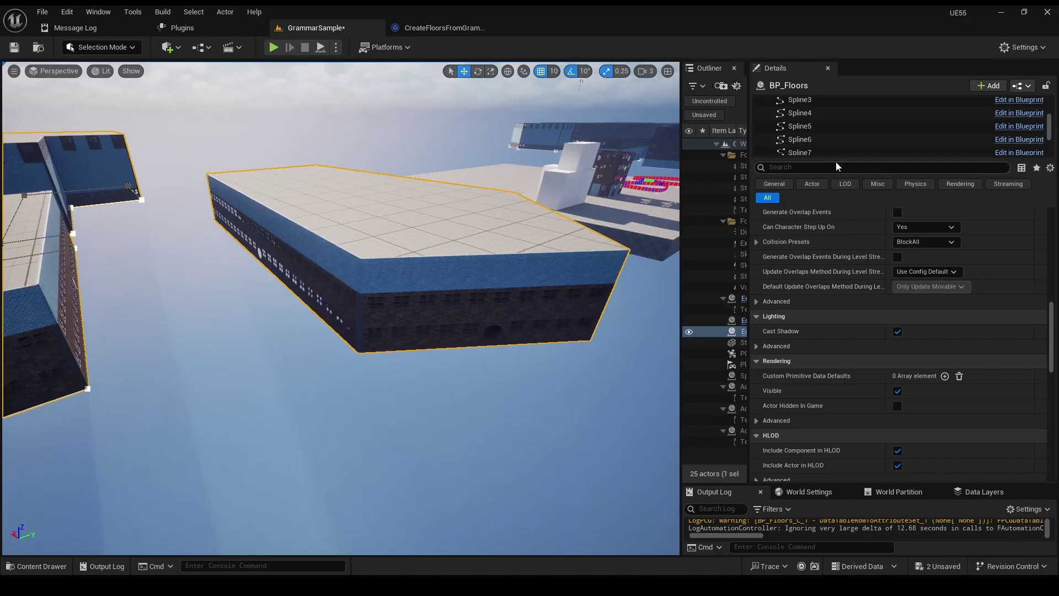
scroll(836, 143, "down", 3)
left_click(830, 130)
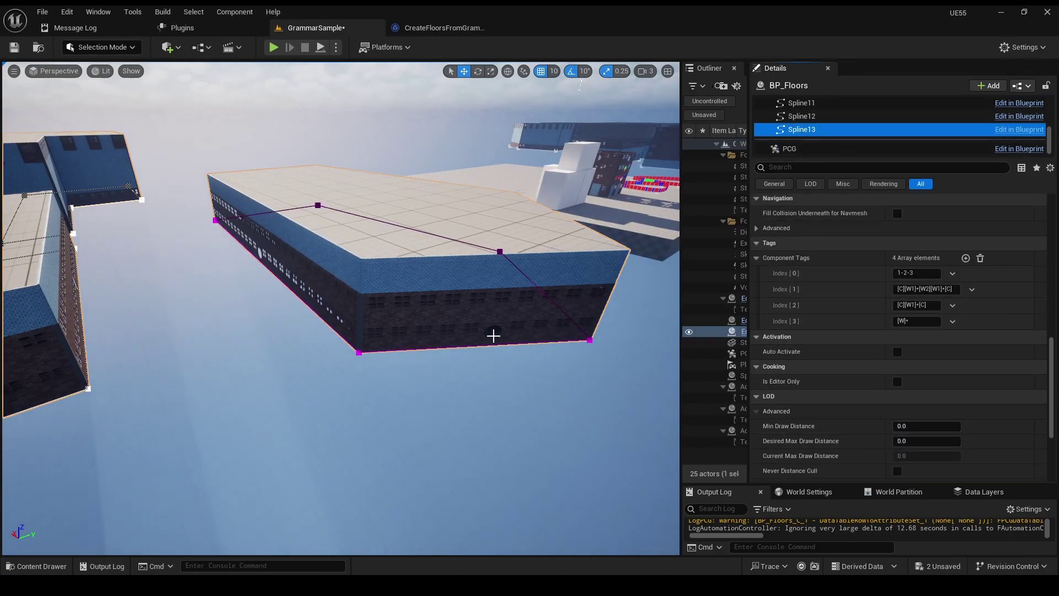
scroll(493, 335, "down", 4)
left_click(921, 274)
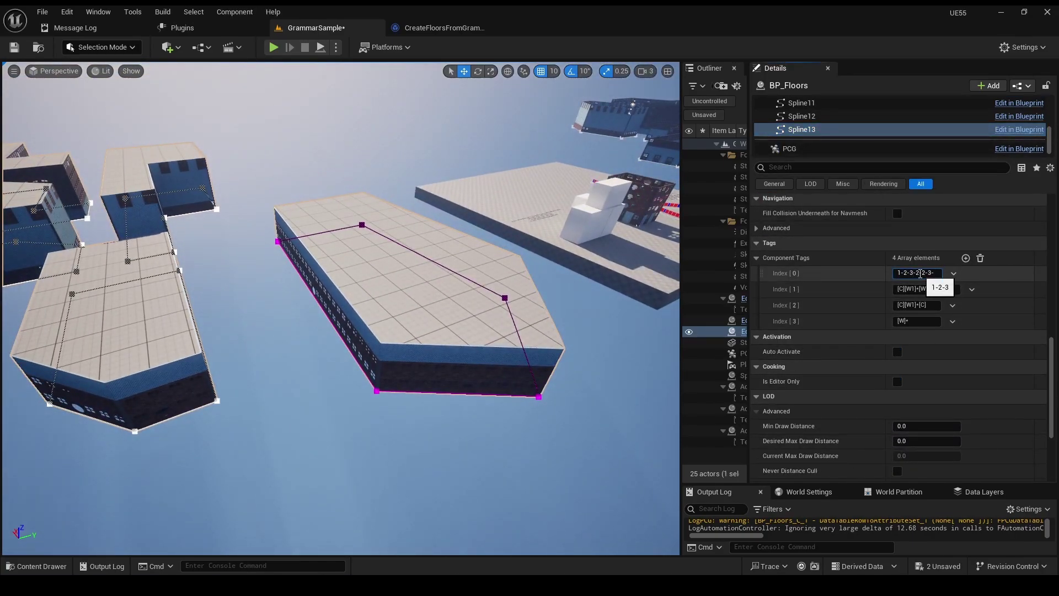
type("-2-2-3-3-3-1")
key("Return")
right_click_drag(340, 309, 342, 375)
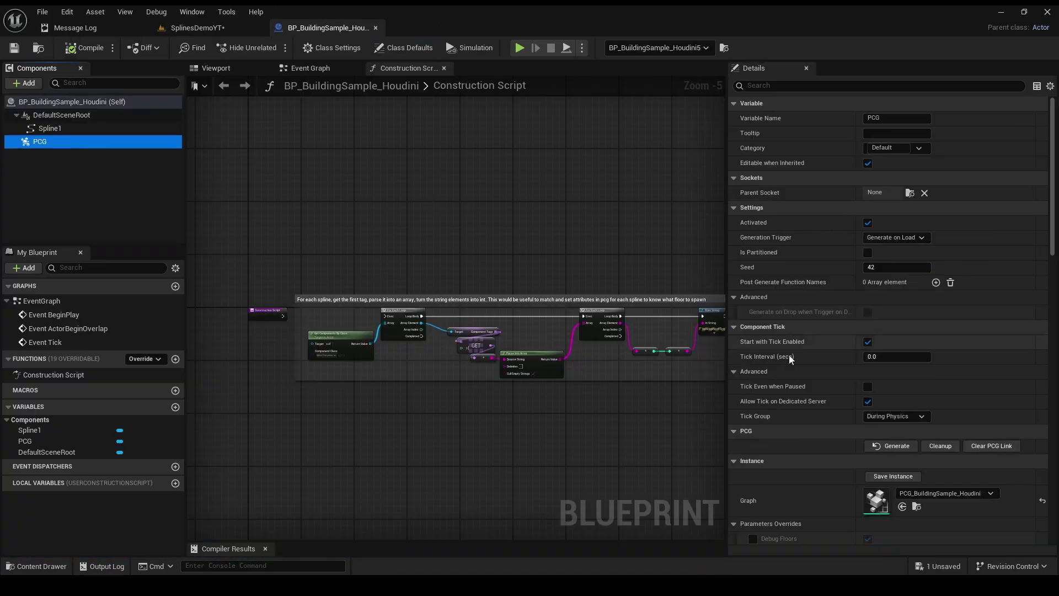
- Open the building's PCG graph and expand the Module Info node's first two module entries
double_click(876, 501)
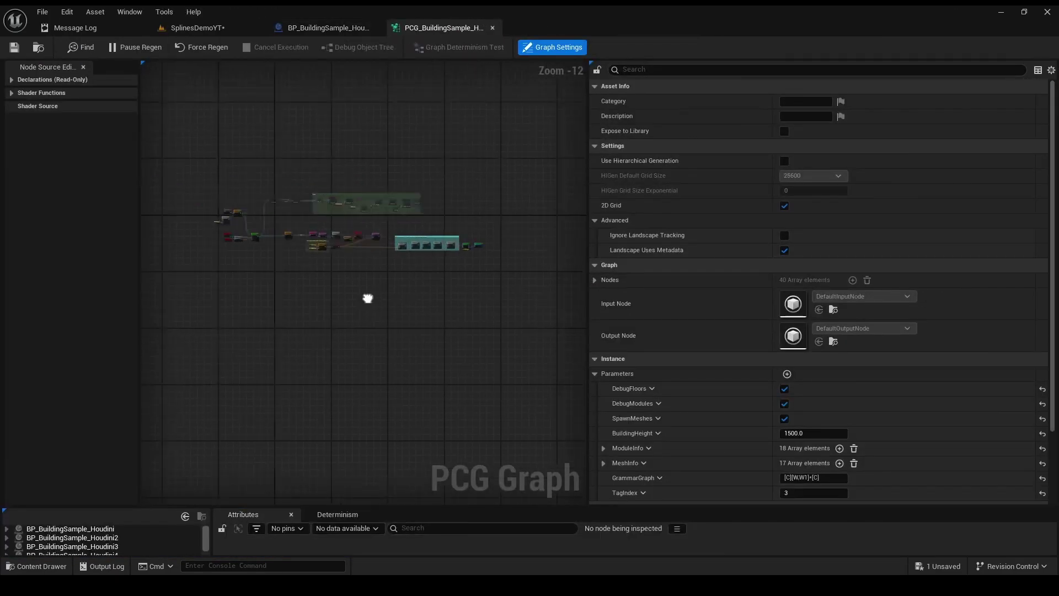
scroll(368, 298, "up", 12)
right_click_drag(368, 298, 251, 354)
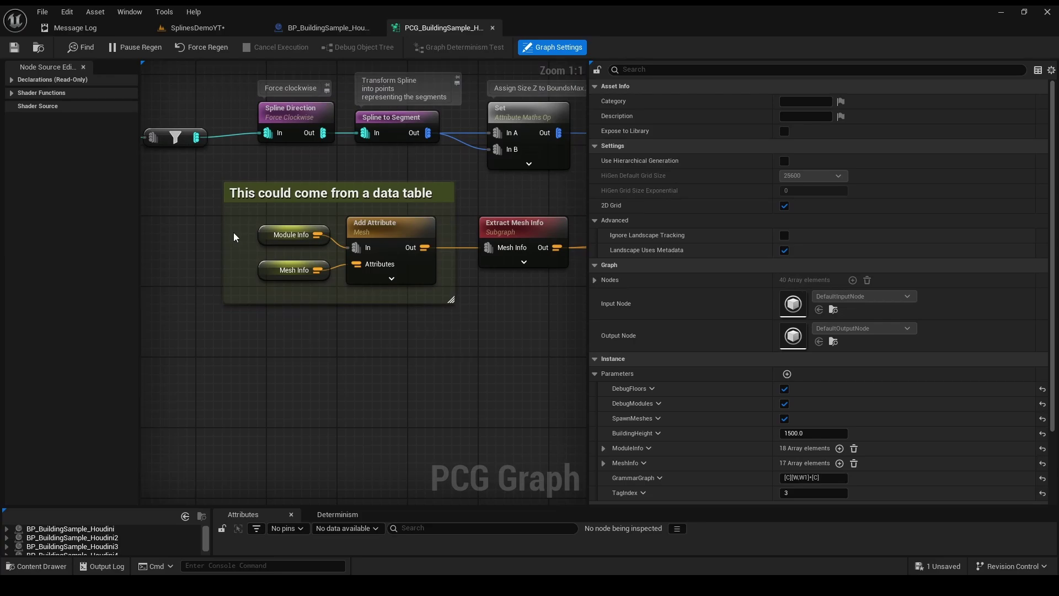
left_click(291, 235)
left_click(595, 101)
left_click(605, 116)
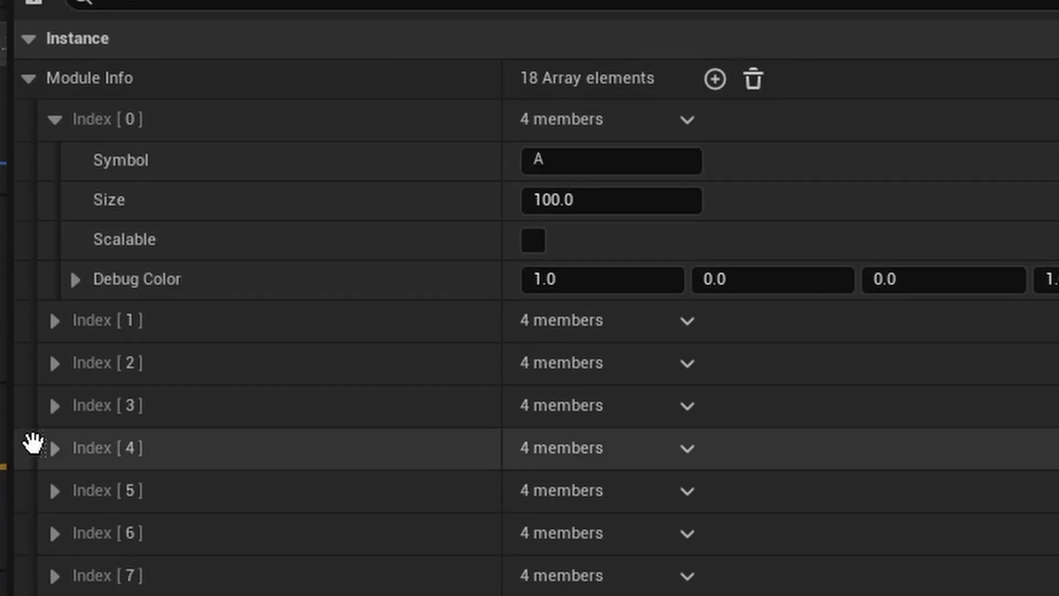
left_click(605, 191)
- Check the Mesh Info node, then assign a different wall mesh to Index 11
left_click(294, 269)
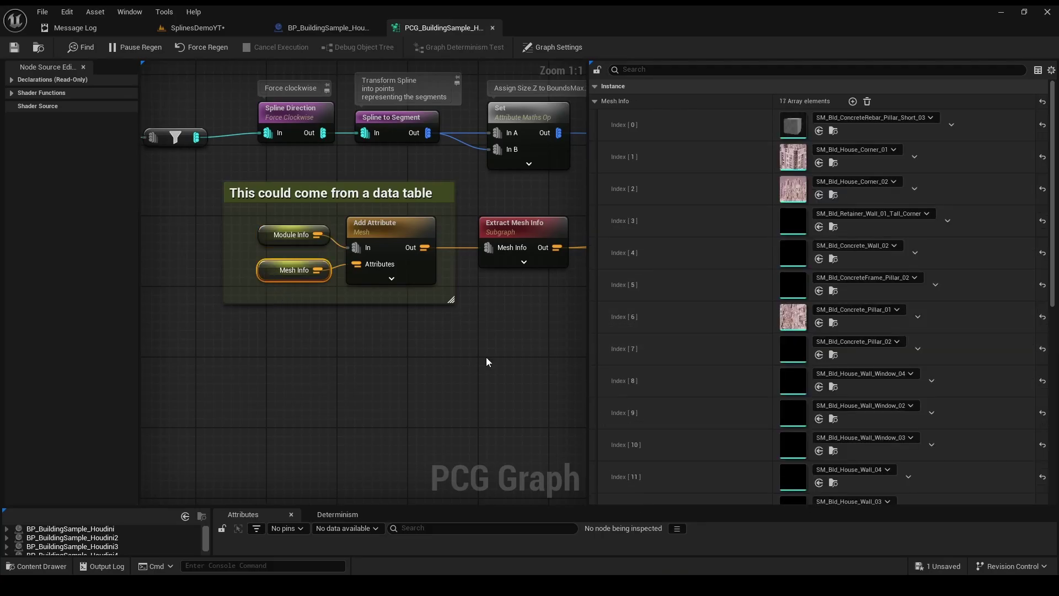
scroll(792, 160, "down", 8)
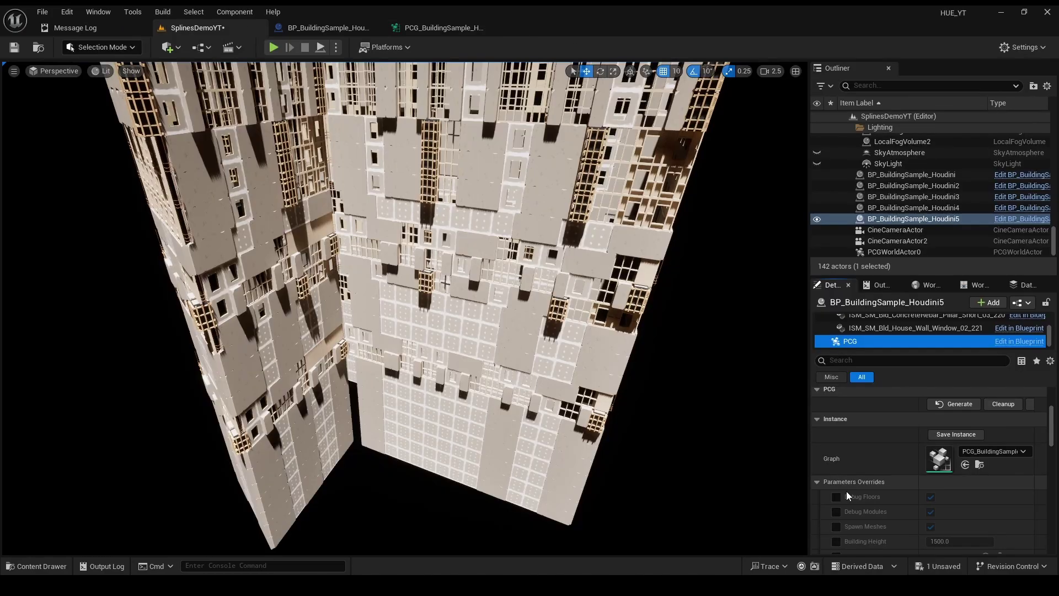
scroll(910, 491, "down", 10)
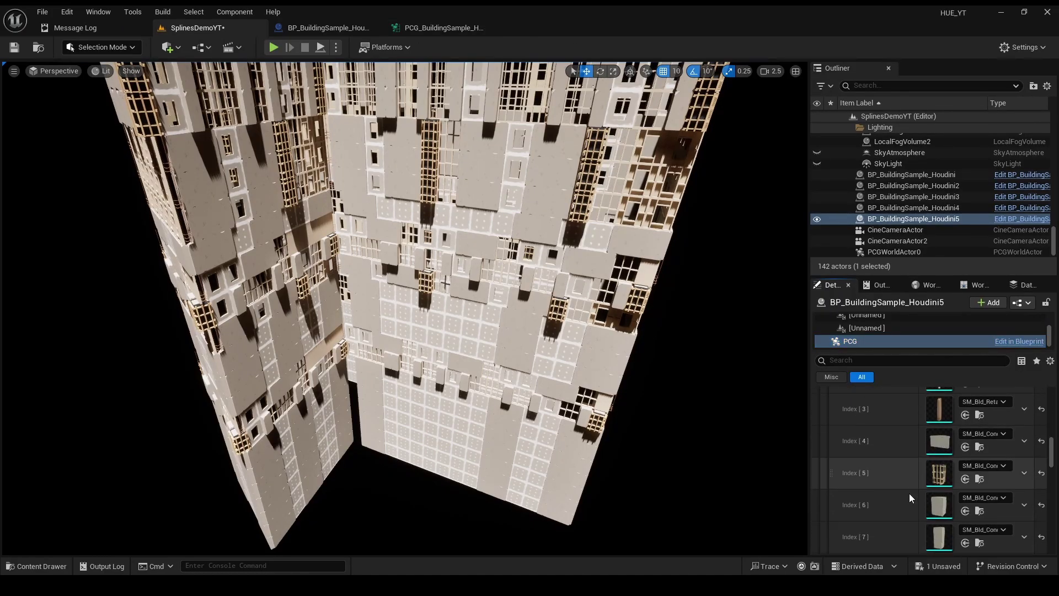
scroll(910, 495, "down", 1)
left_click(980, 446)
left_click(976, 331)
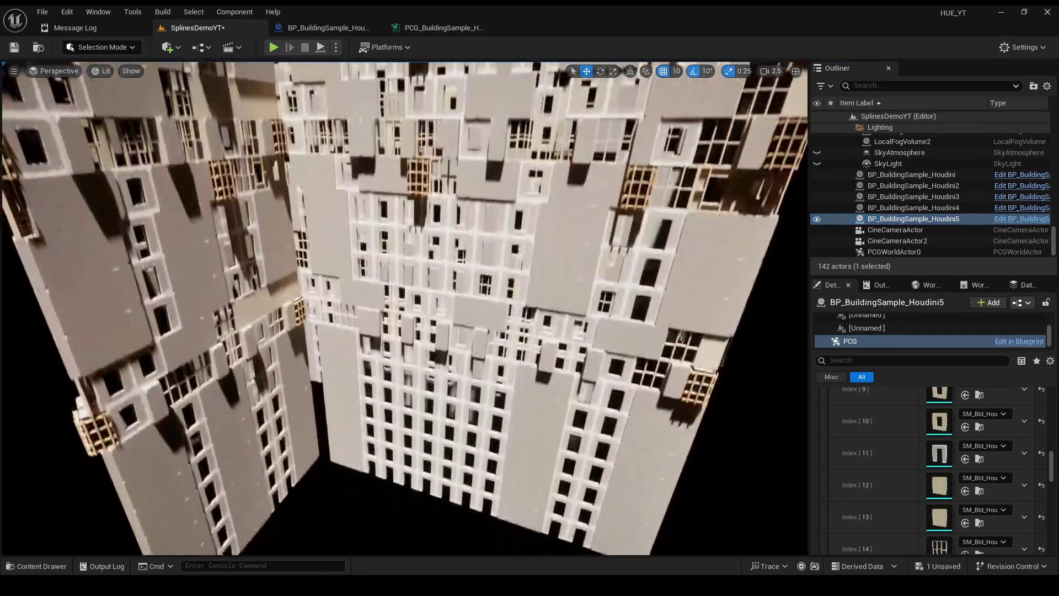
left_click(976, 447)
left_click(975, 447)
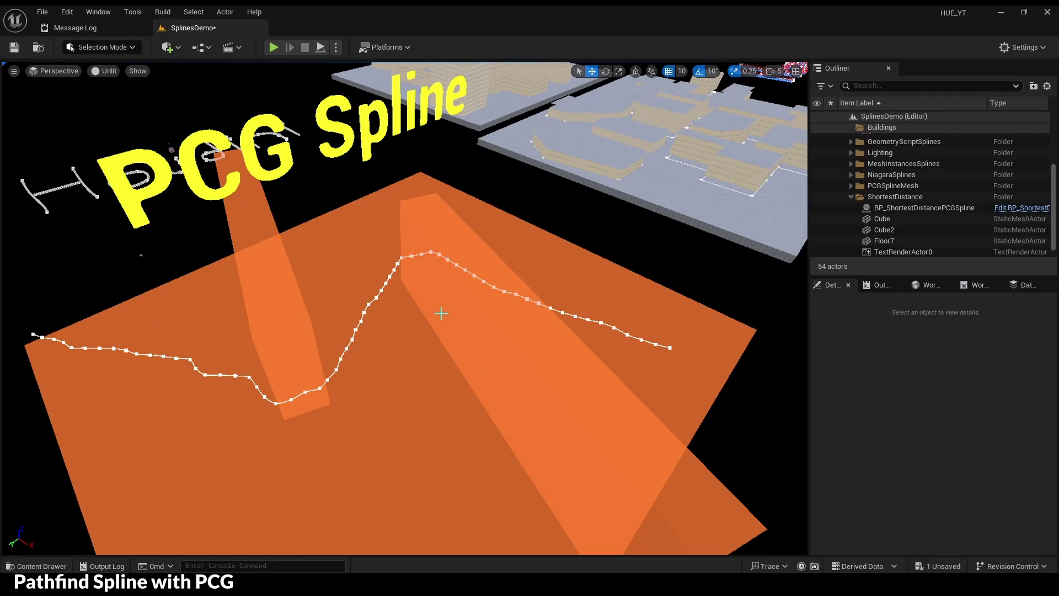
- Move the pathfinding spline's start near the orange Cube and review the Create Spline node as the path re-routes
left_click(483, 328)
right_click_drag(525, 377, 524, 377)
left_click(395, 357)
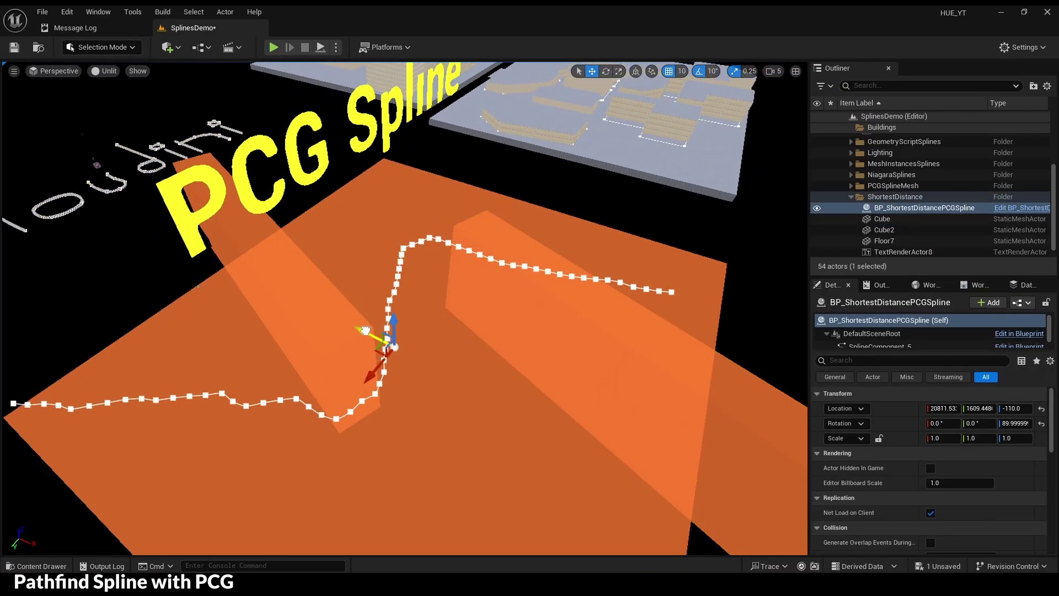
right_click_drag(491, 307, 492, 308)
left_click(519, 308)
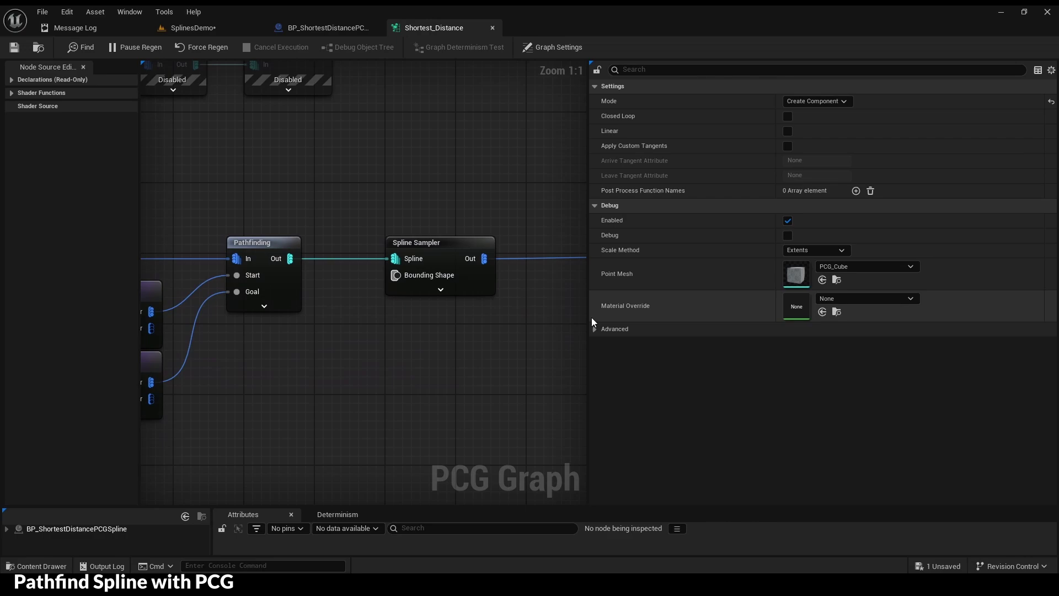
left_click(287, 300)
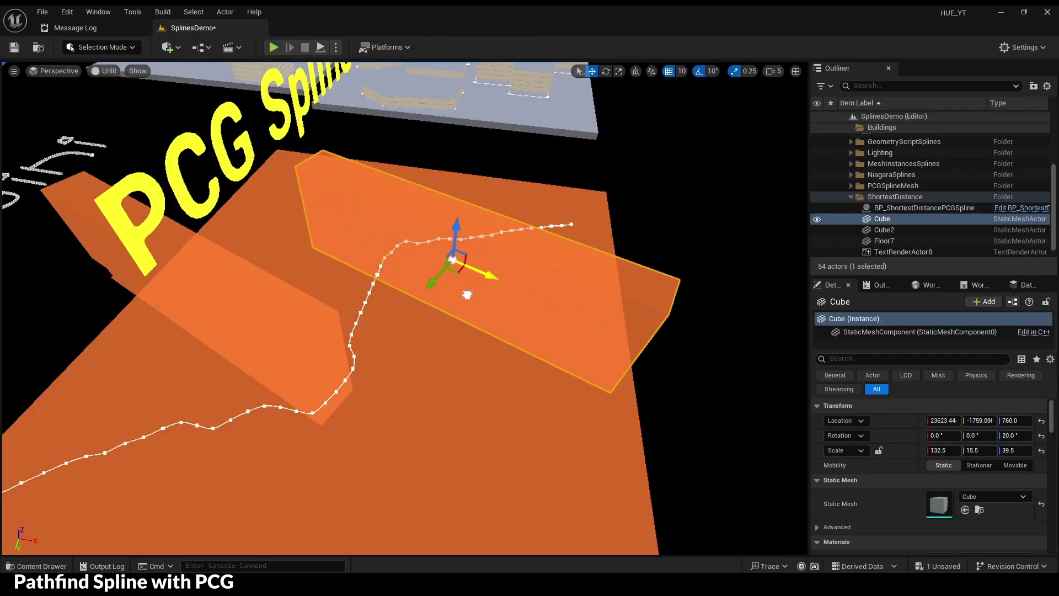
left_click(358, 323)
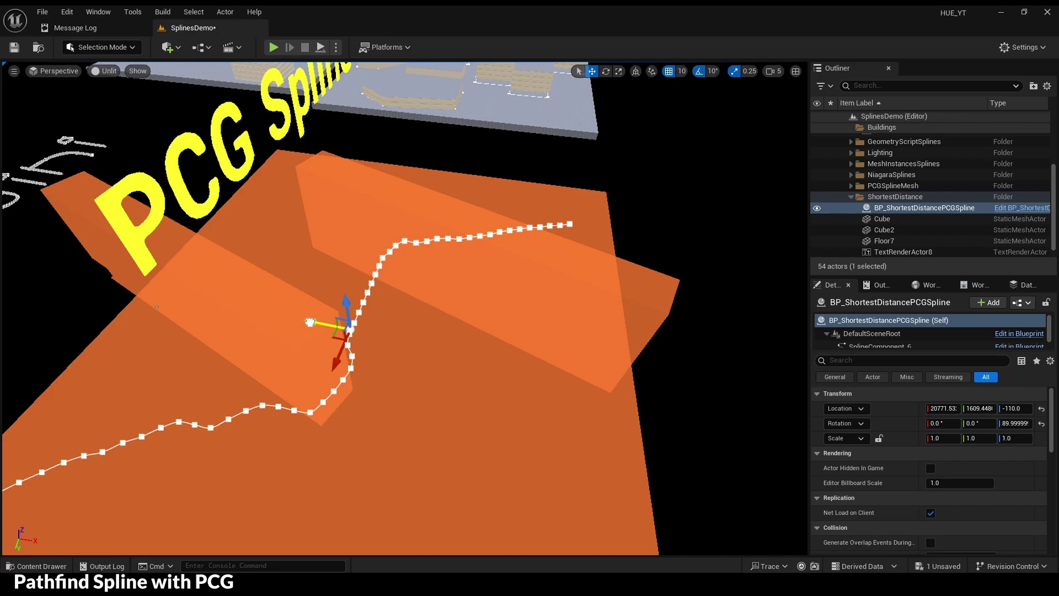
right_click_drag(358, 323, 292, 301)
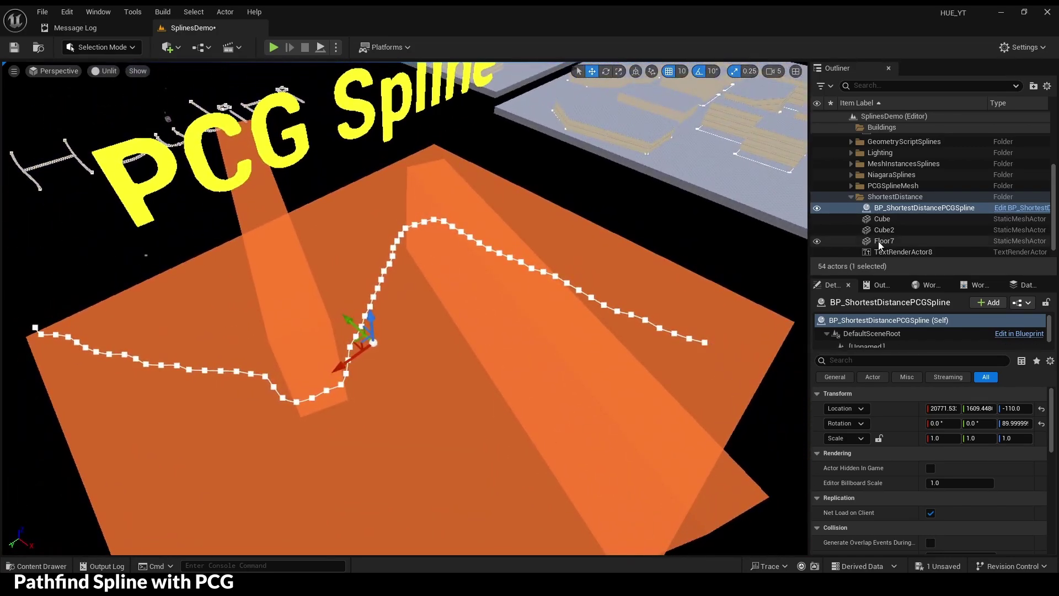
- Export the pathfinding spline via Houdini Export Splines, then raise the BP_SplineActor above the orange blocks
right_click(899, 209)
mouse_move(762, 469)
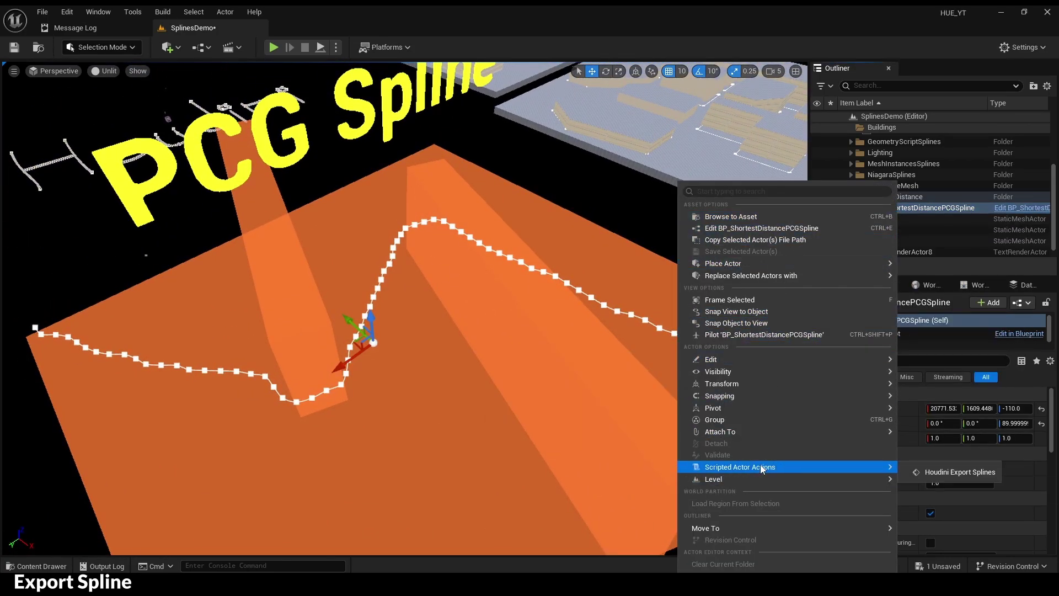
left_click(938, 472)
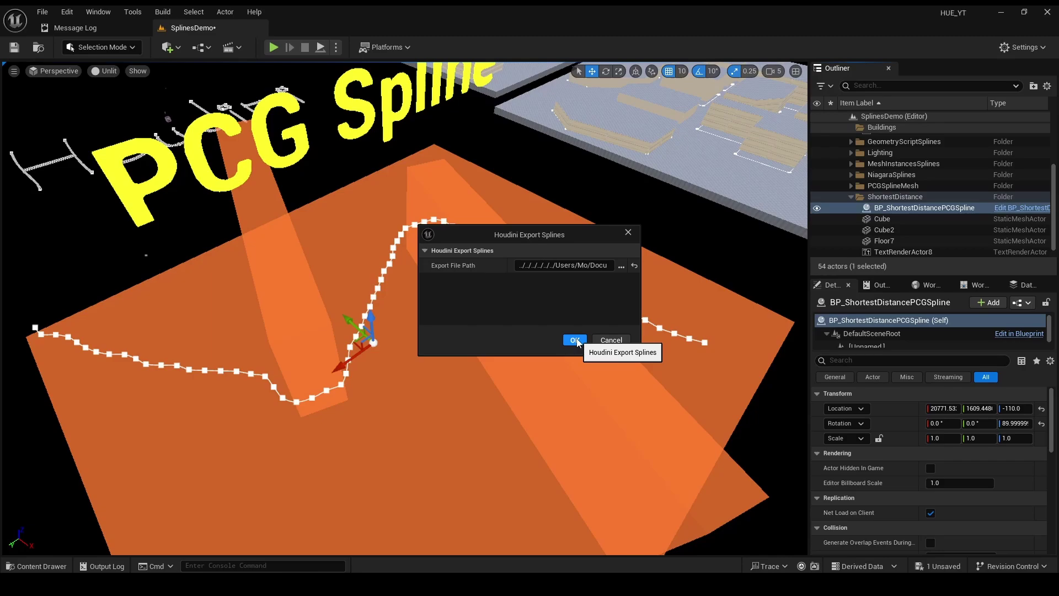
left_click(574, 340)
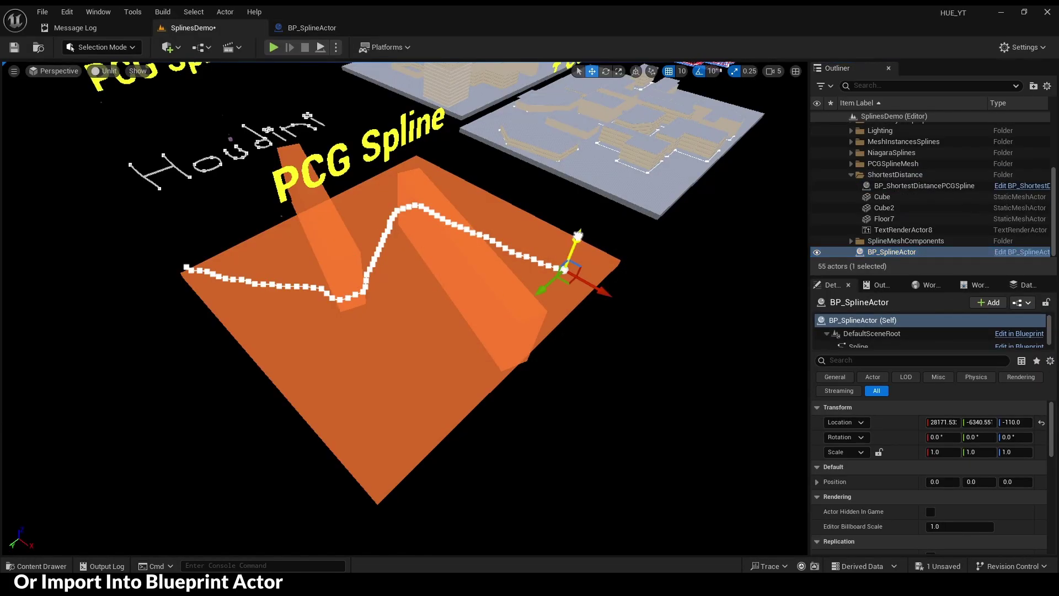
left_click_drag(577, 236, 568, 196)
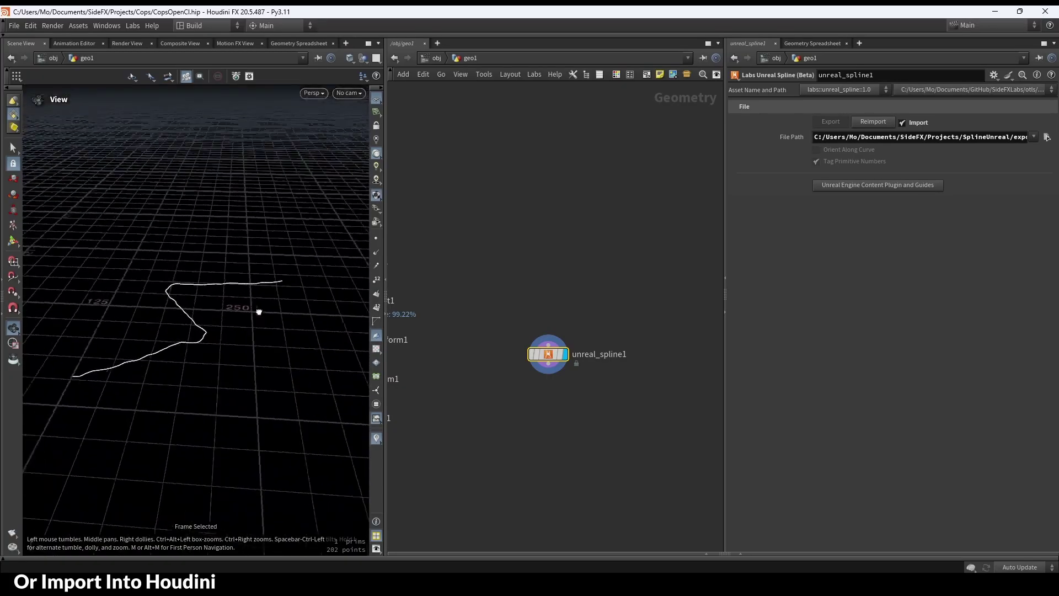
mouse_move(260, 310)
left_mouse_down()
mouse_move(324, 334)
mouse_move(310, 333)
mouse_move(371, 337)
mouse_move(351, 339)
left_mouse_up()
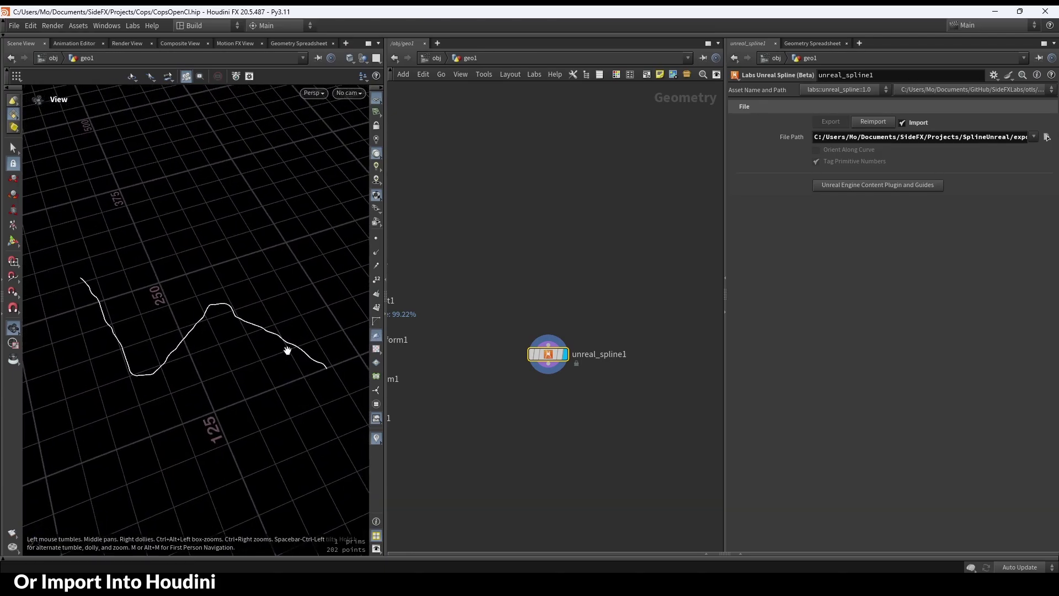